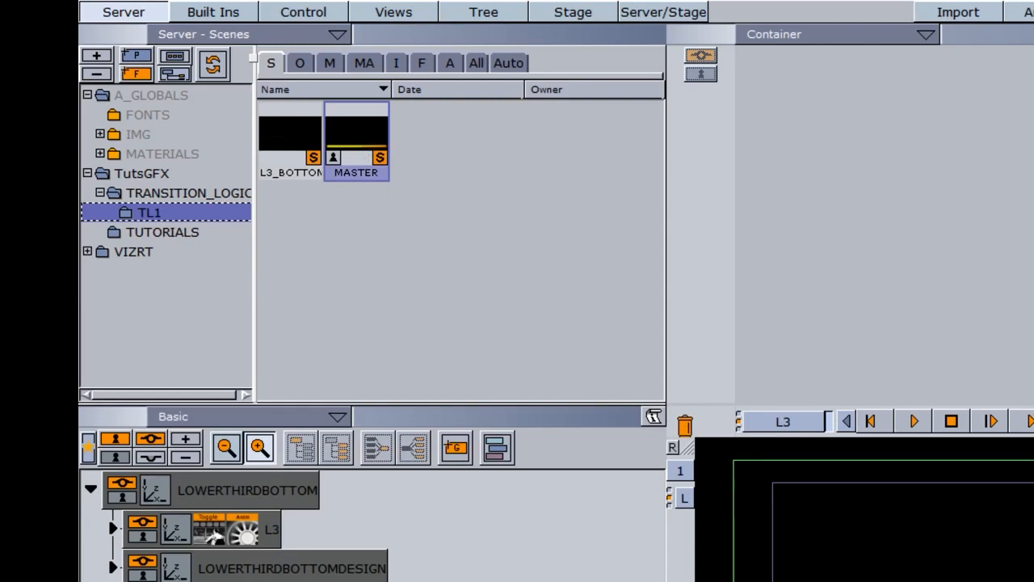
Collapse LOWERTHIRDBOTTOM and add a new top-level group container named LOWERTHIRDTOP to the scene tree
click(89, 490)
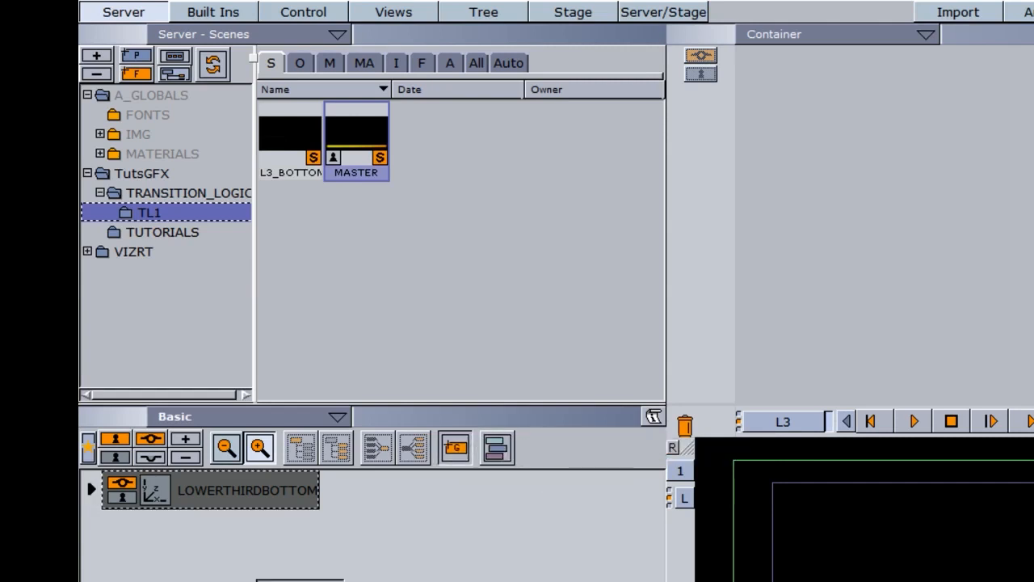
drag(456, 450, 121, 566)
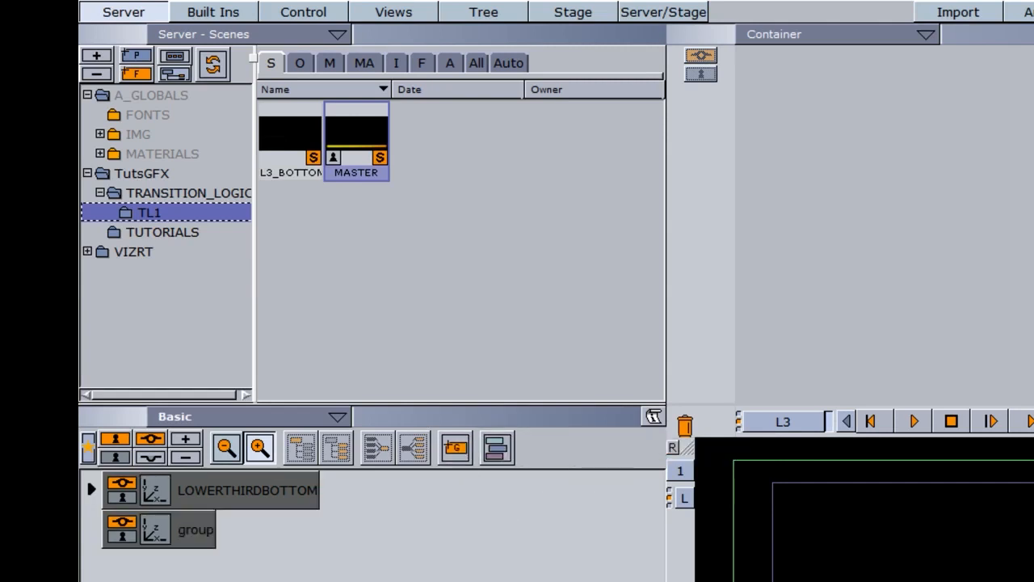
double_click(188, 533)
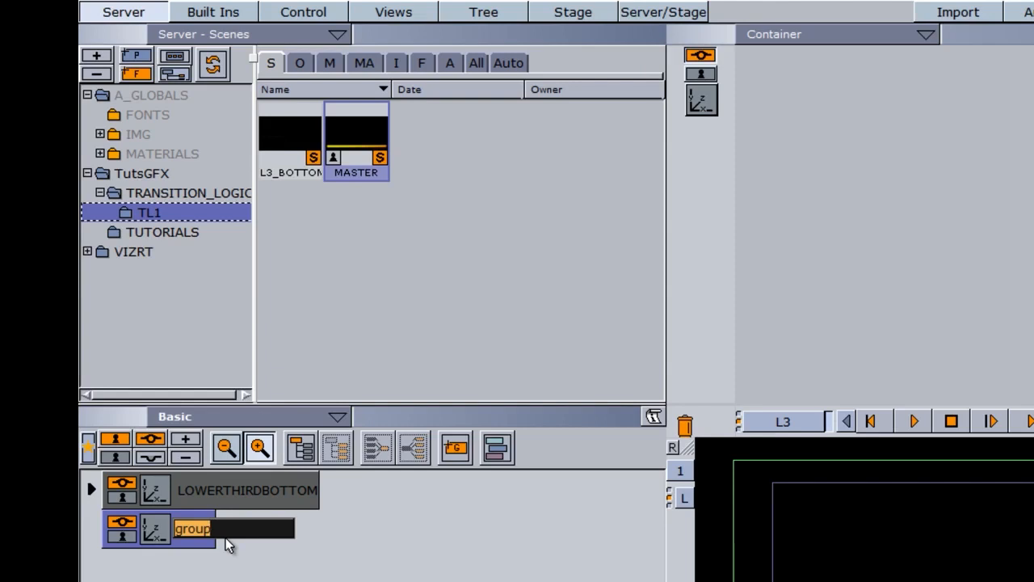
text(LOWERTHIRDTOP)
key(Return)
Add a child group under LOWERTHIRDTOP and name it LOWETHIRDTOPDESIGN
drag(447, 439, 327, 547)
drag(276, 466, 234, 454)
double_click(185, 484)
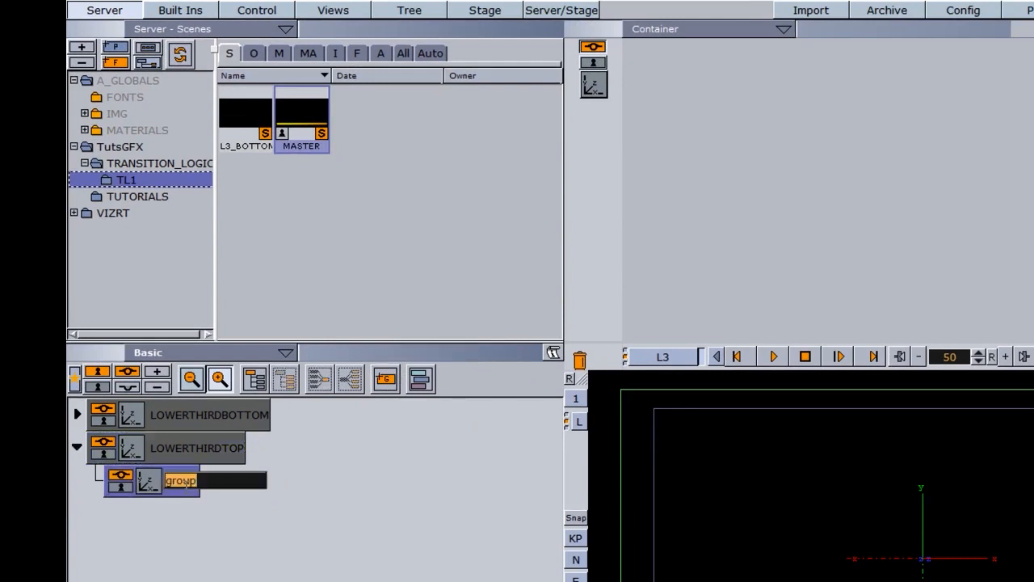
text(LOWETHIRDTOP)
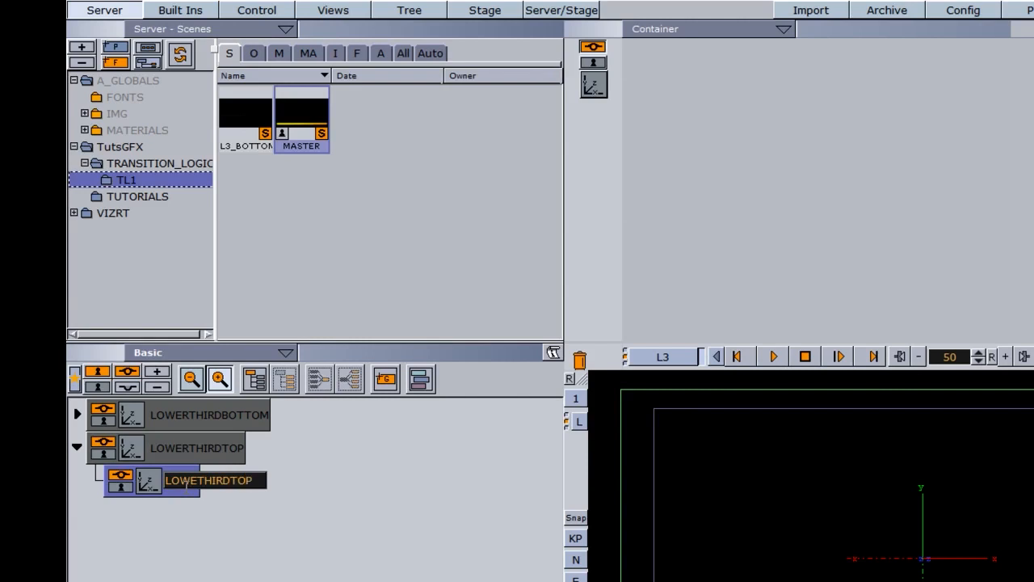
text(DESIGN)
key(Return)
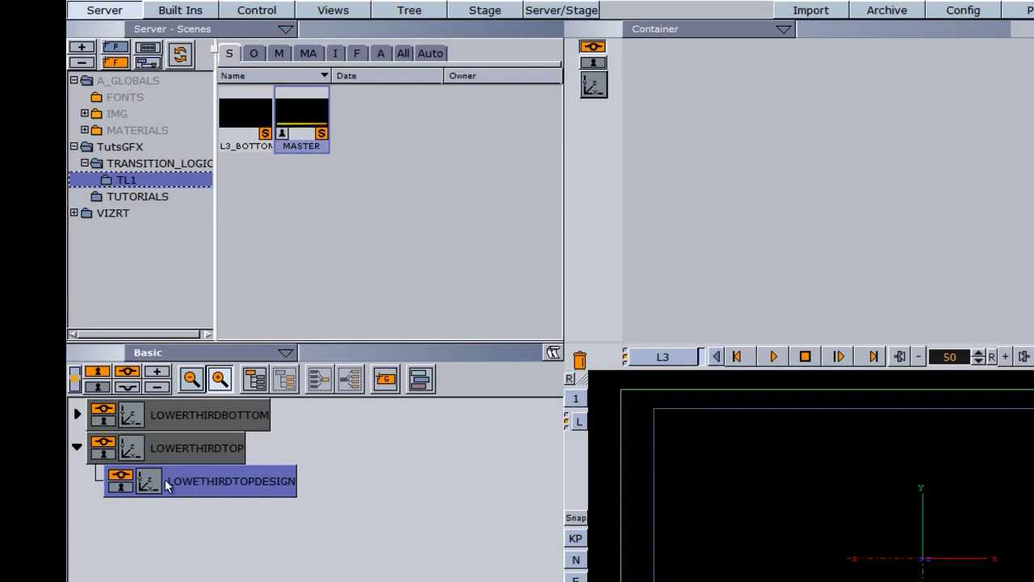
Add a Rectangle geometry as a child of the LOWETHIRDTOPDESIGN container
click(152, 480)
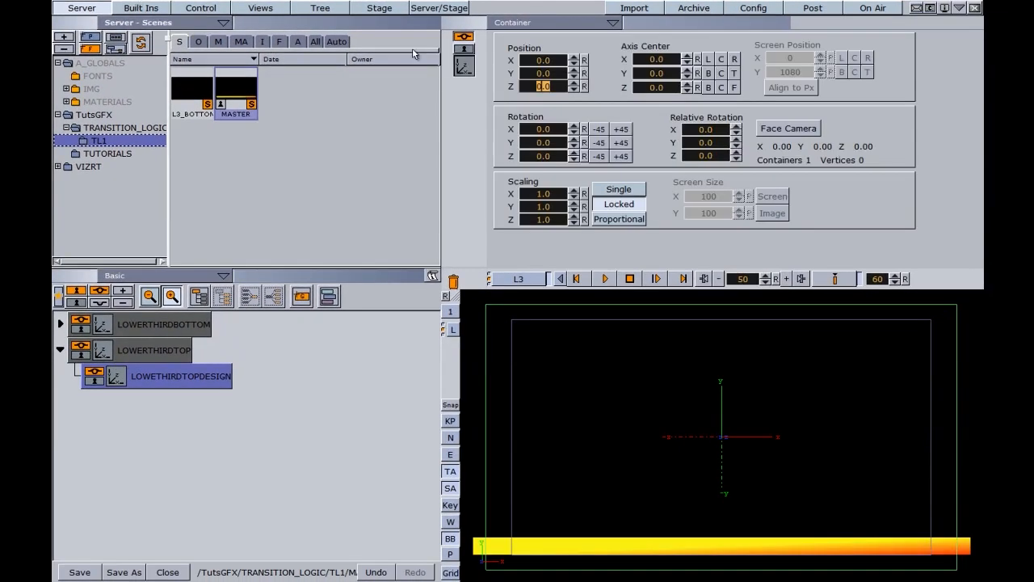
click(143, 7)
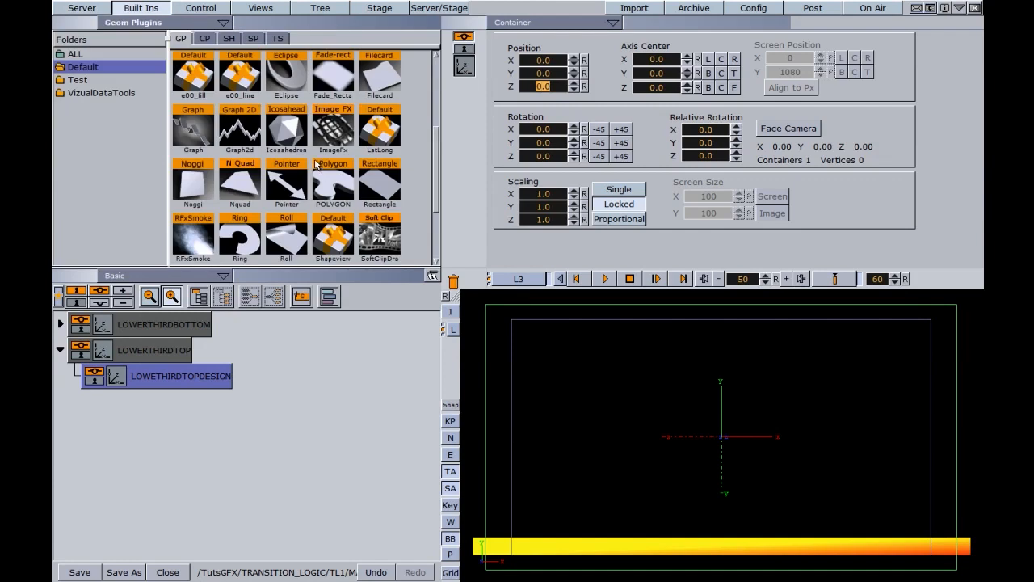
drag(376, 175, 242, 379)
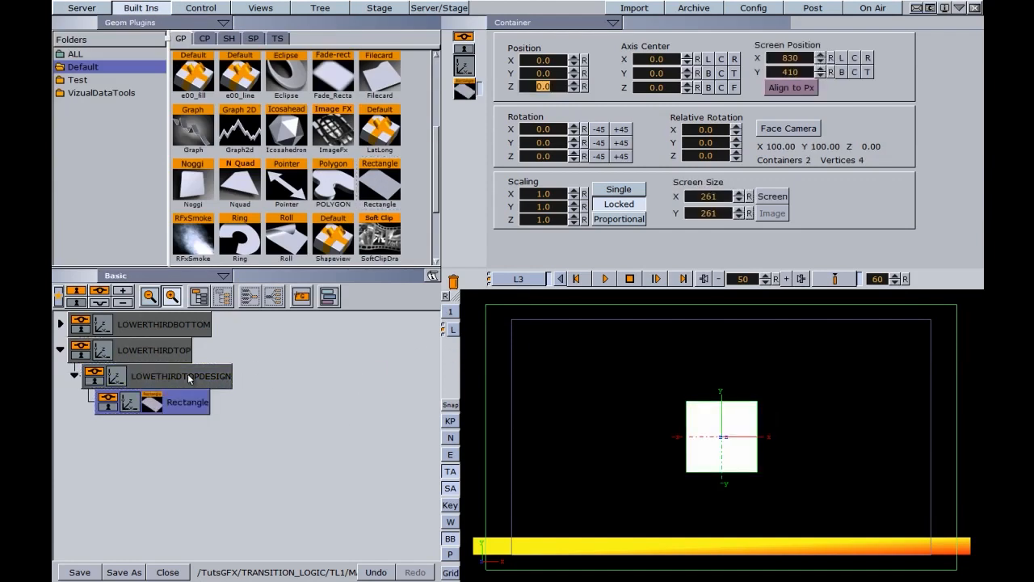
Set the new rectangle's width to 700 and its height to 50
click(152, 404)
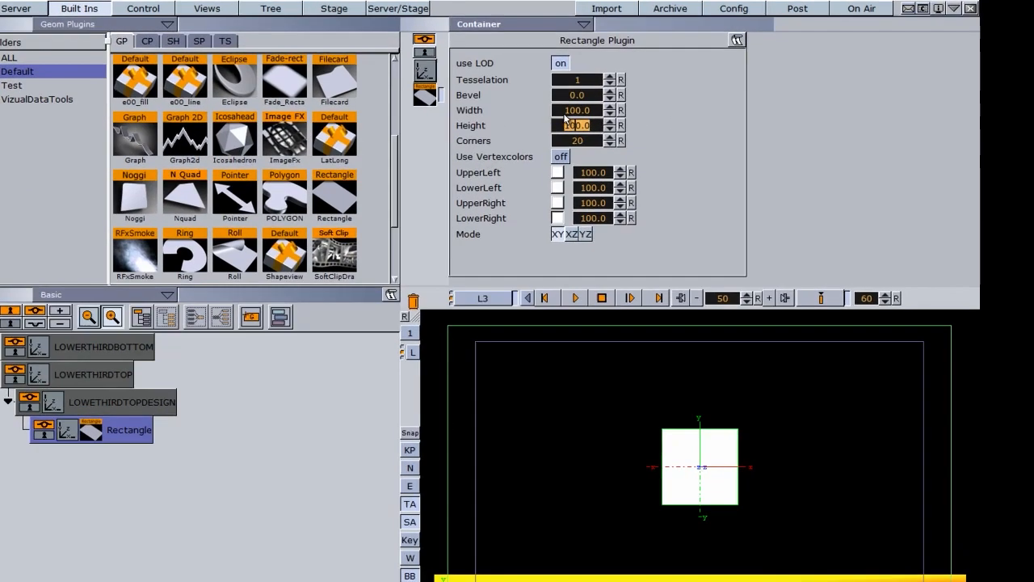
click(598, 104)
text(700)
key(Return)
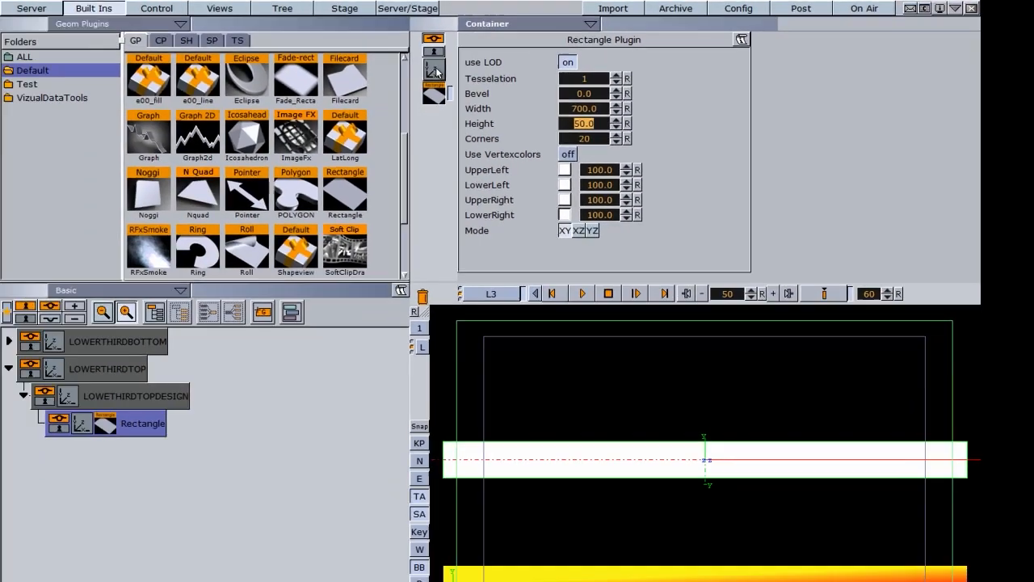
Move the LOWETHIRDTOPDESIGN container down to Y position -116 so the rectangle sits directly above the yellow bar
click(187, 98)
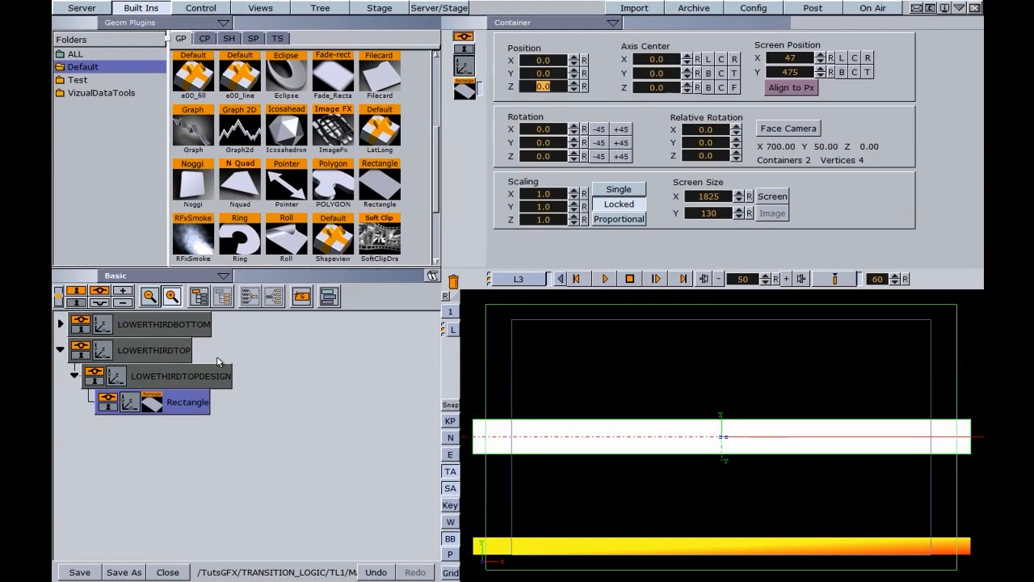
click(134, 381)
drag(549, 73, 476, 115)
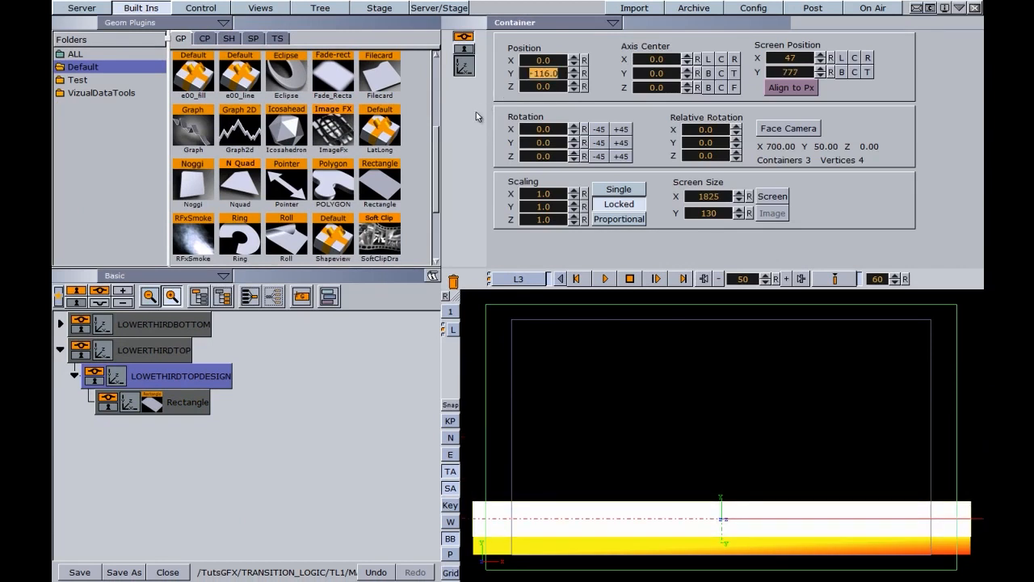
Turn on vertex colors for the rectangle and set its upper-left and lower-right corners to light gray
click(152, 404)
click(594, 149)
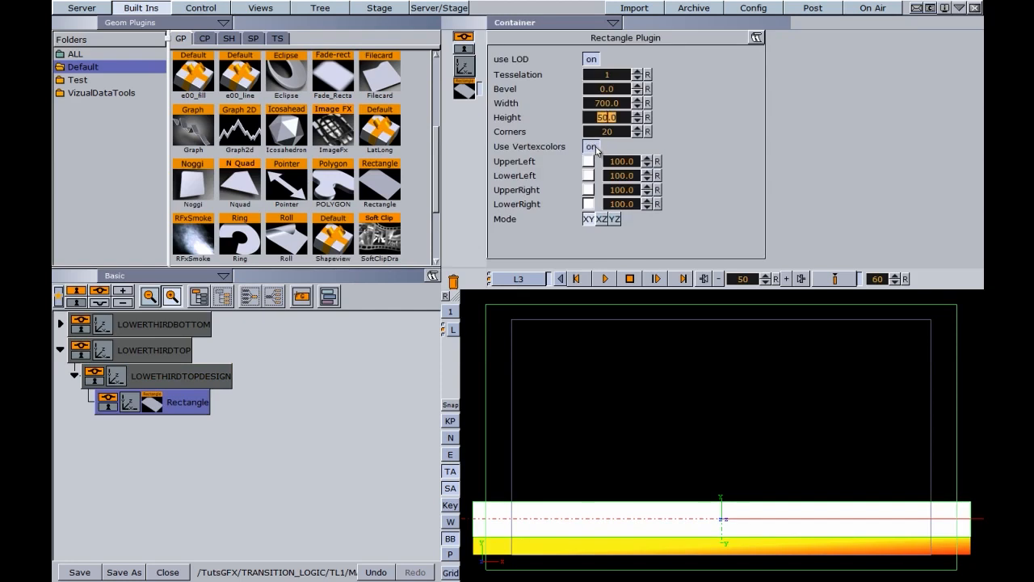
click(588, 162)
click(675, 150)
click(675, 162)
click(674, 174)
drag(588, 164, 588, 204)
Set the rectangle's lower-left and upper-right vertex colors to dark gray
click(588, 175)
click(632, 165)
click(632, 176)
click(634, 189)
drag(589, 177, 588, 190)
click(751, 152)
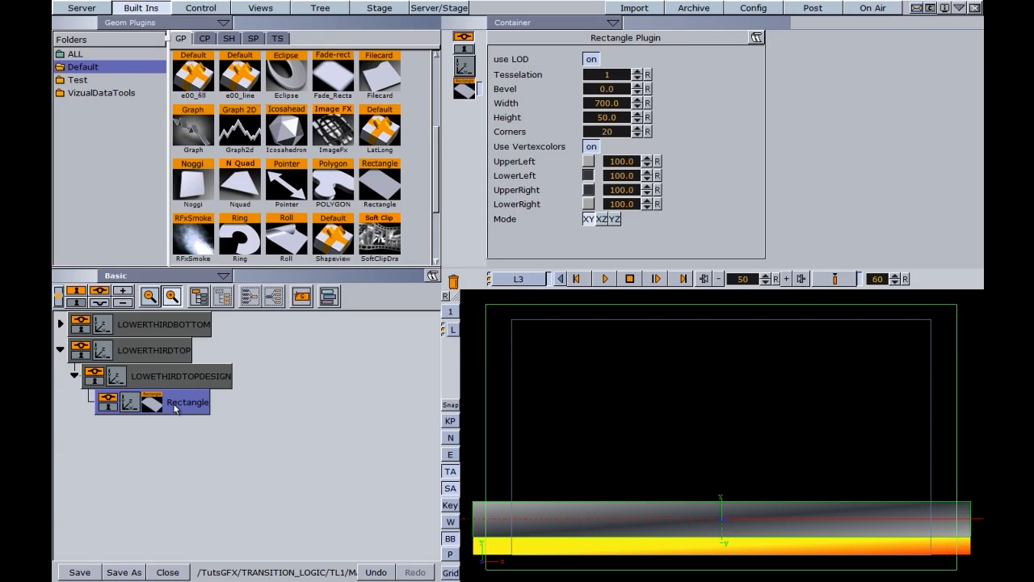
Set the rectangle's axis center to its left edge in X and its bottom edge in Y
click(743, 280)
mouse_move(744, 282)
mouse_down()
mouse_move(711, 279)
mouse_move(739, 274)
mouse_up()
click(130, 403)
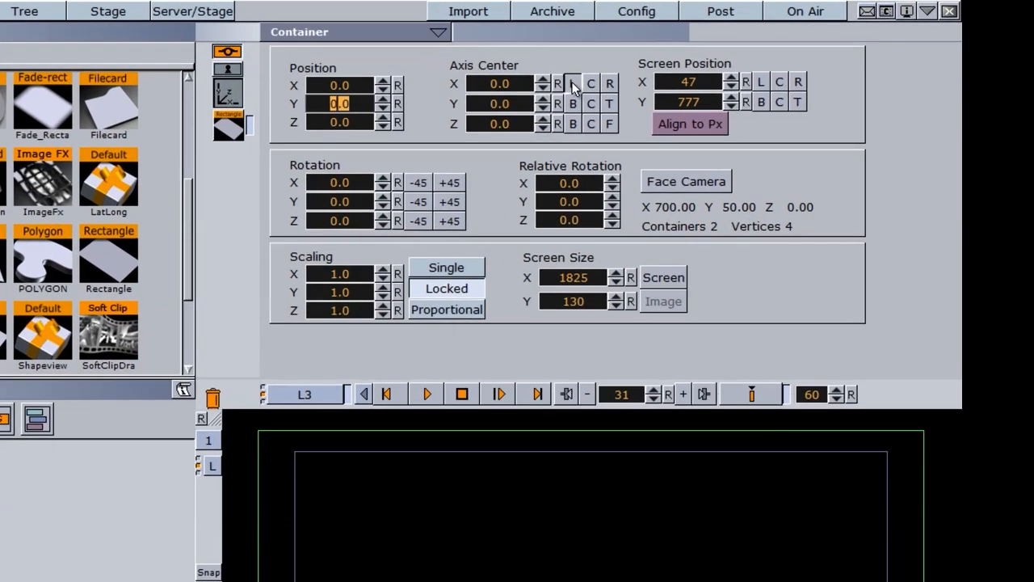
click(689, 63)
click(571, 104)
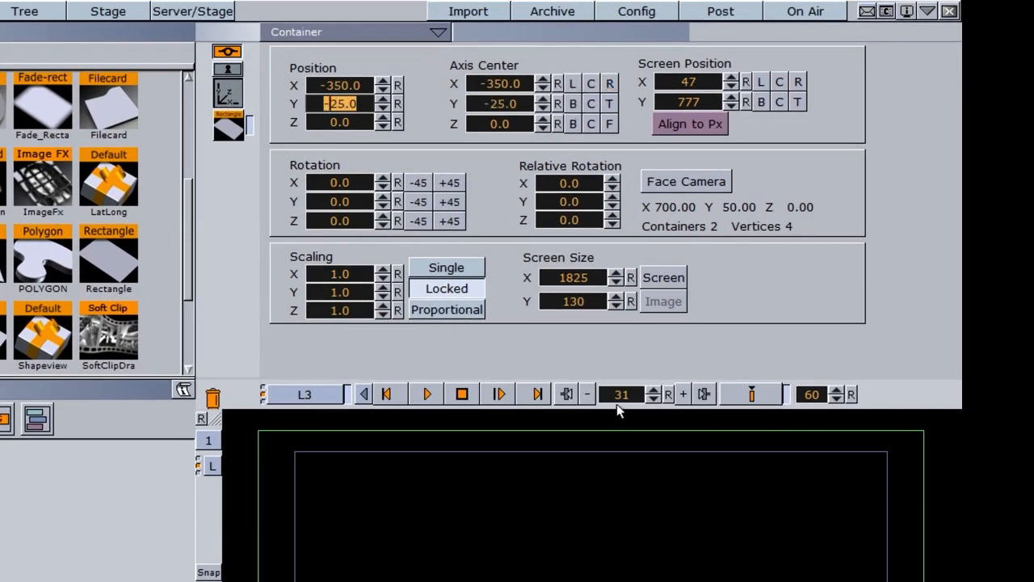
Keyframe the rectangle's locked scaling from 0.0 at frame 0 to 1.0 at frame 30
click(618, 396)
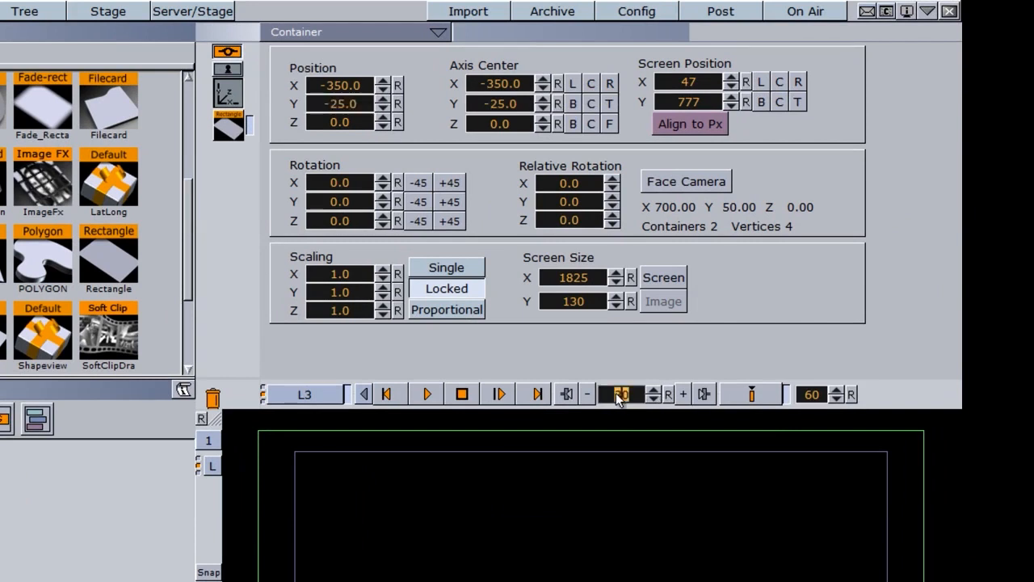
text(90)
click(668, 396)
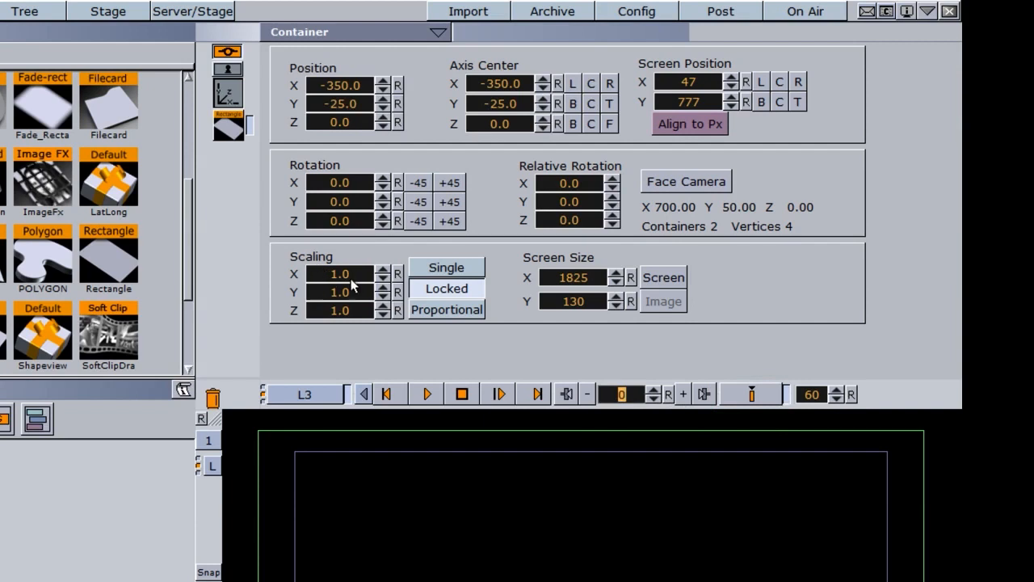
drag(353, 287, 231, 282)
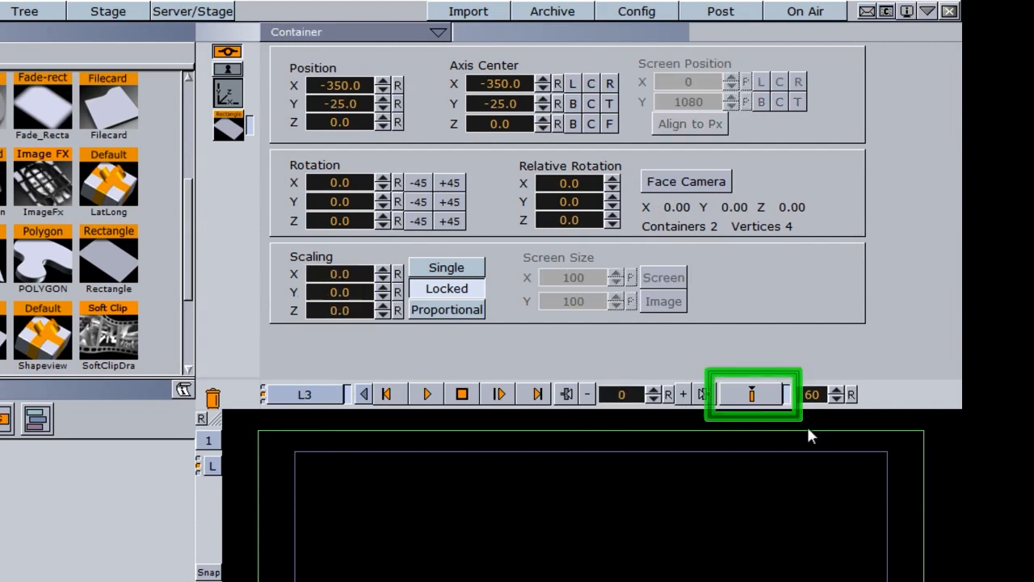
click(753, 393)
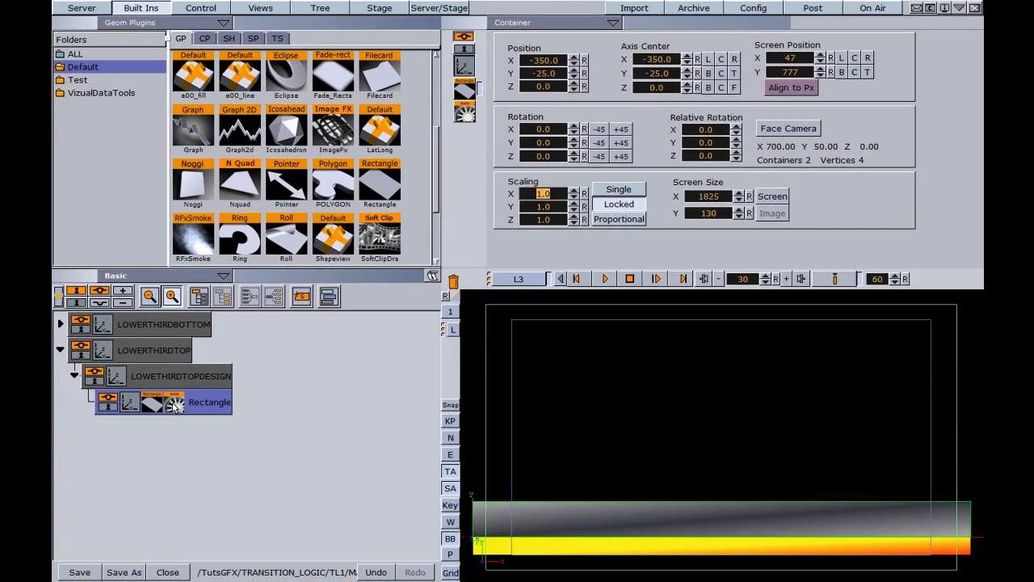
Collapse the L3 and ignore directors in the stage and add a new director named L3_TOP
click(379, 8)
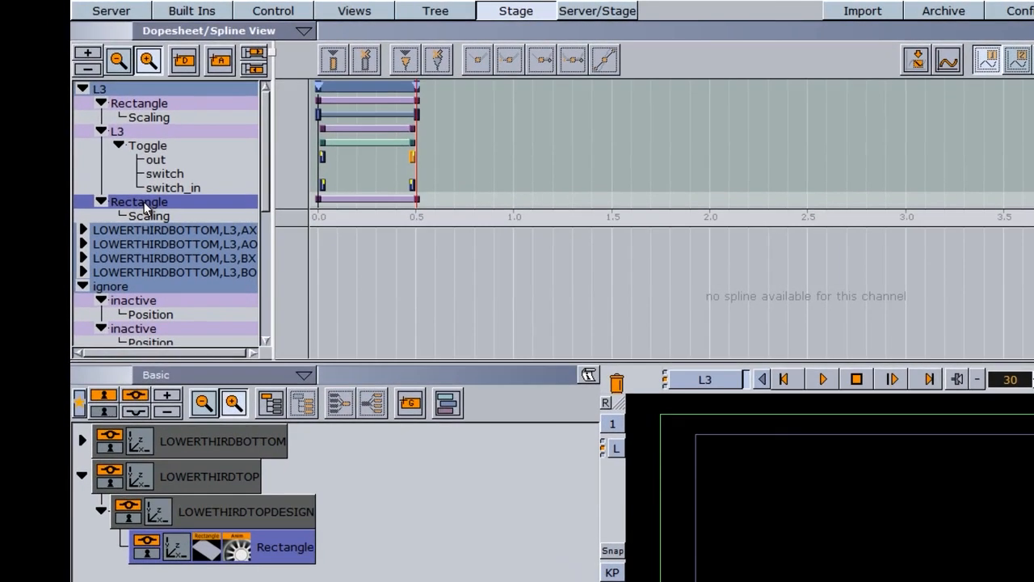
click(82, 89)
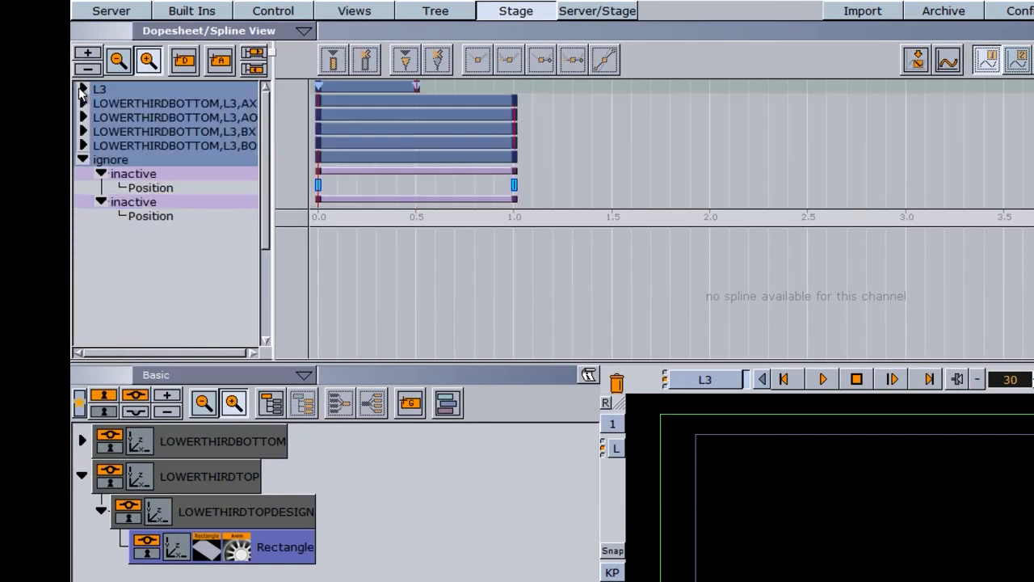
click(82, 159)
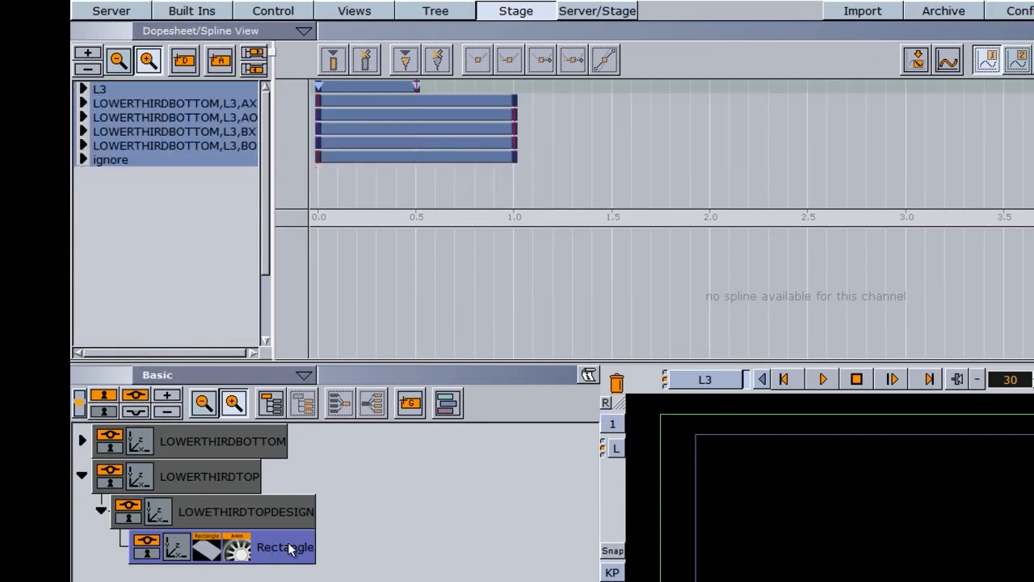
drag(184, 56, 124, 189)
click(119, 176)
right_click(119, 176)
click(142, 189)
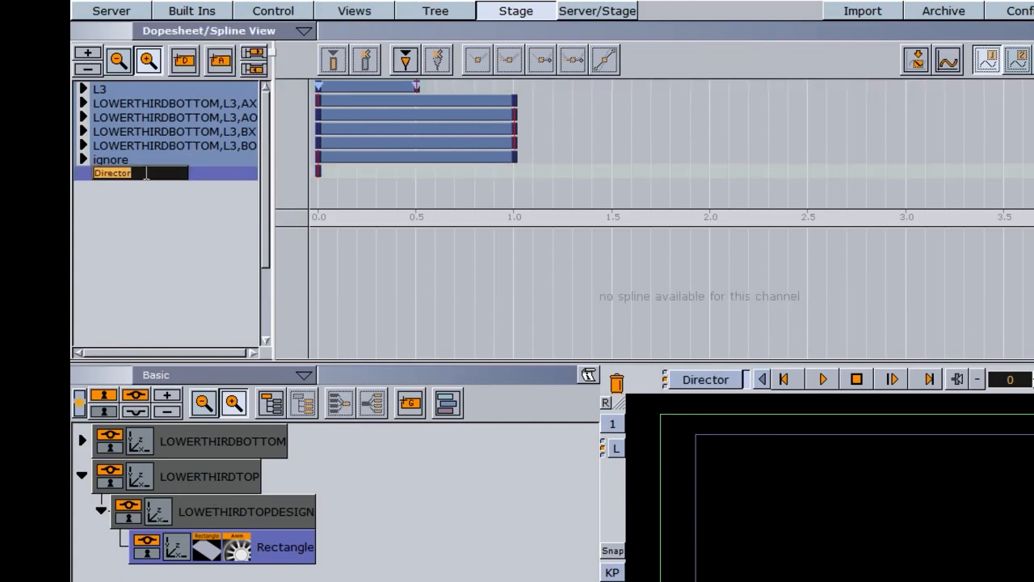
text(L3_TOP)
key(Return)
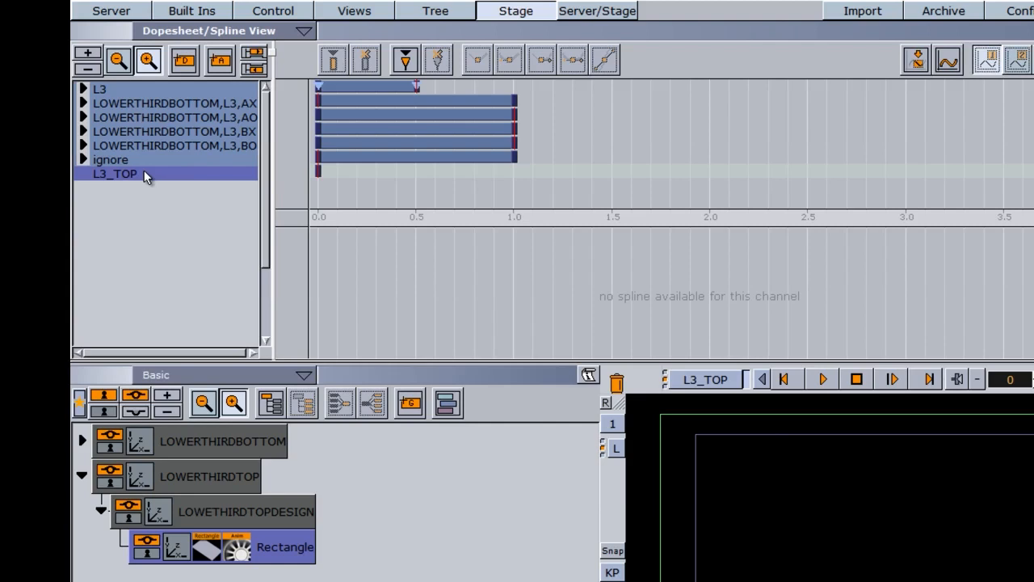
Move the new rectangle's scaling animation from the L3 director into the L3_TOP director
click(101, 510)
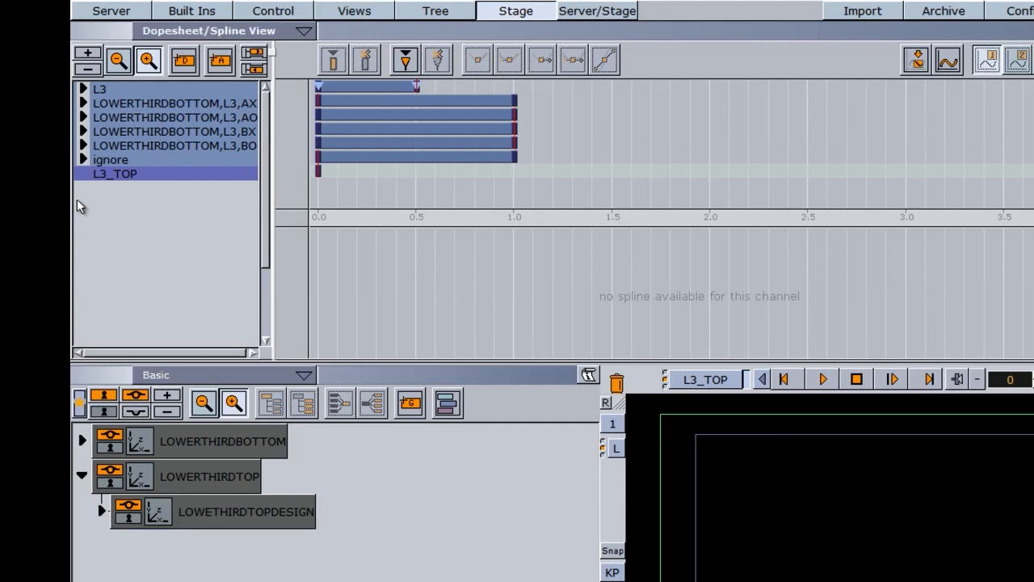
click(101, 511)
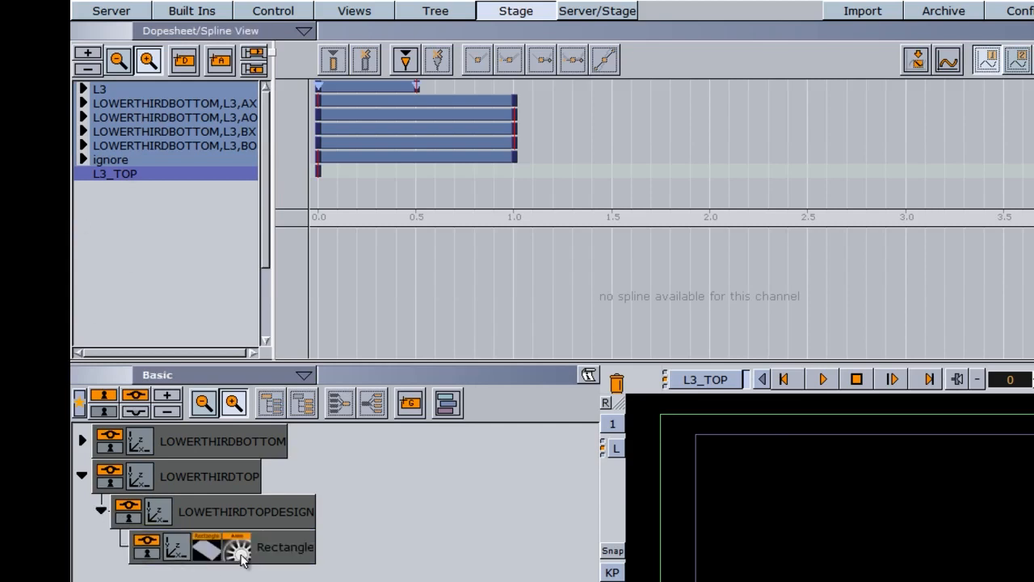
click(243, 556)
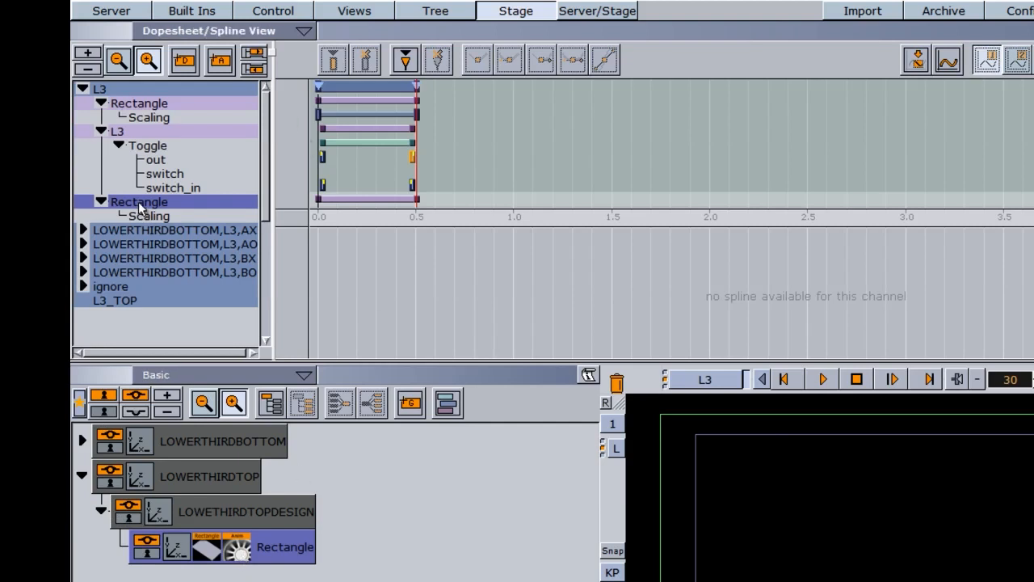
drag(159, 205, 153, 302)
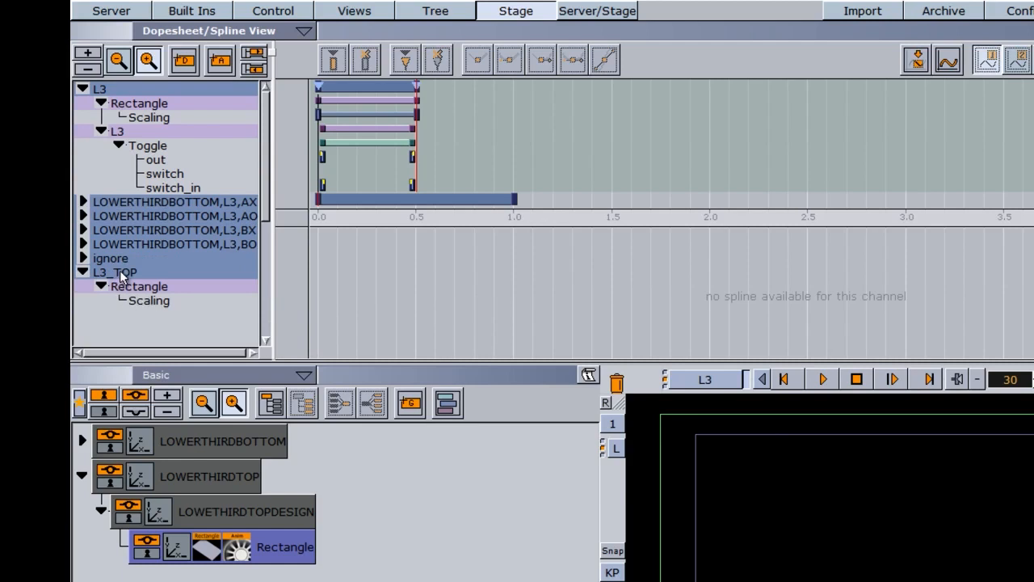
Add a stop event at 0.0 seconds on the L3_TOP director
drag(264, 194, 265, 262)
click(117, 131)
drag(378, 192, 296, 173)
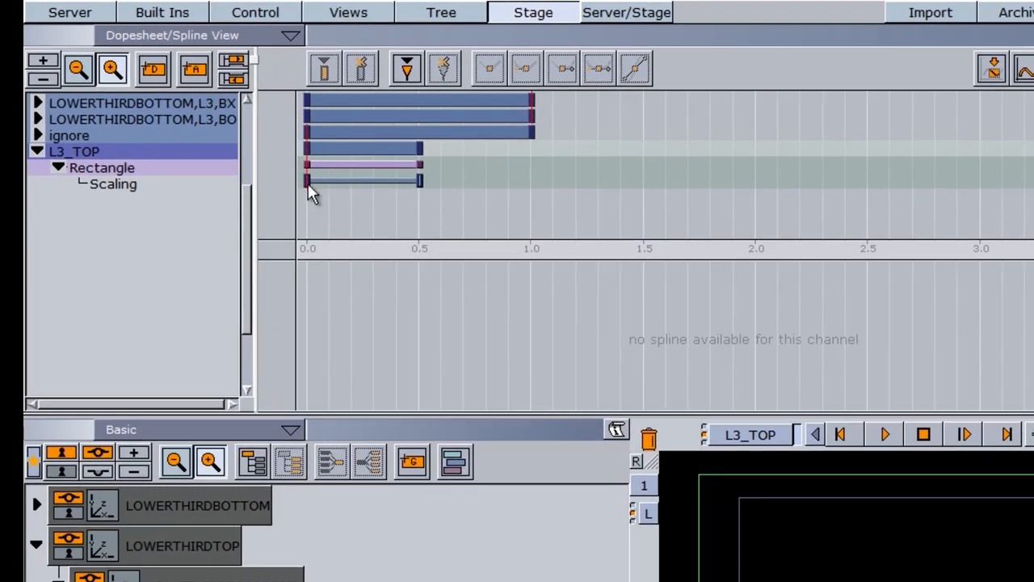
click(404, 66)
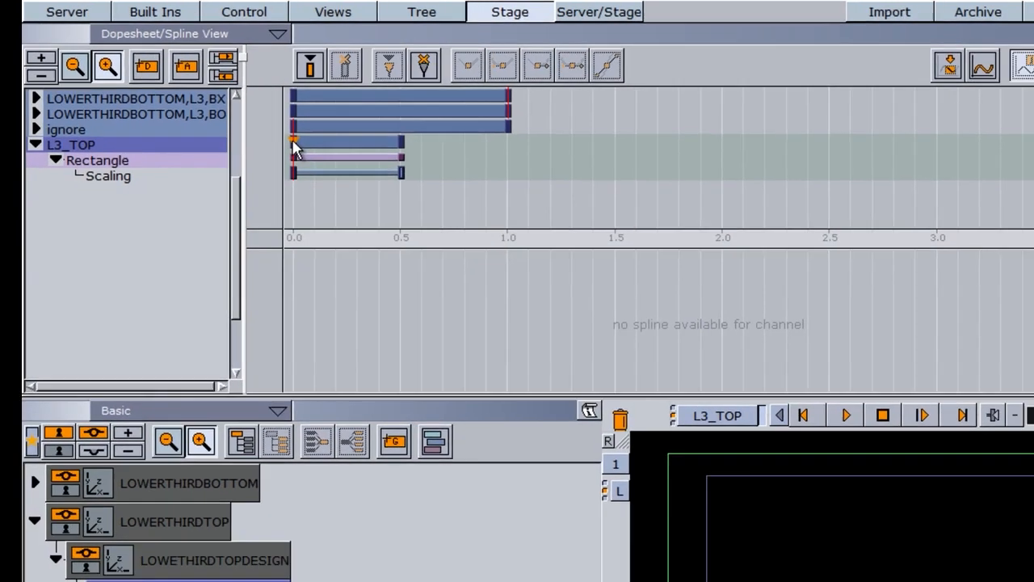
click(308, 154)
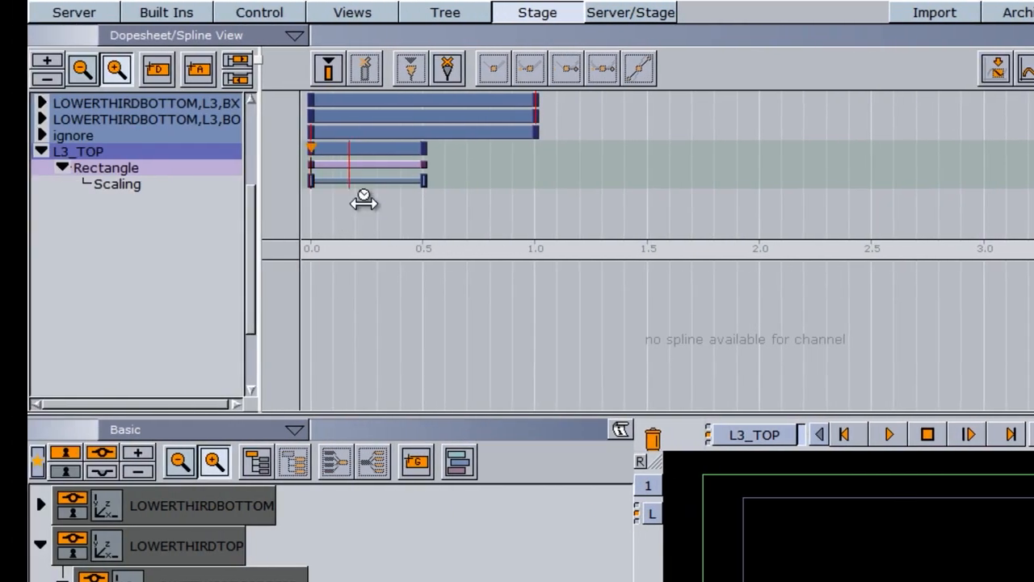
Add a second stop event at 0.5 seconds, at the end of the L3_TOP director
drag(364, 202, 425, 203)
click(427, 71)
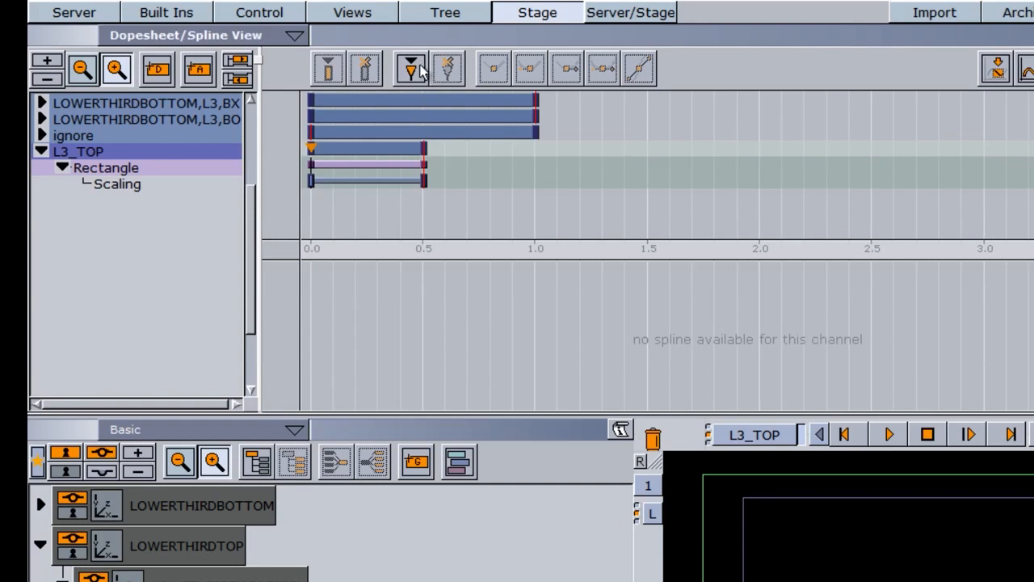
click(424, 148)
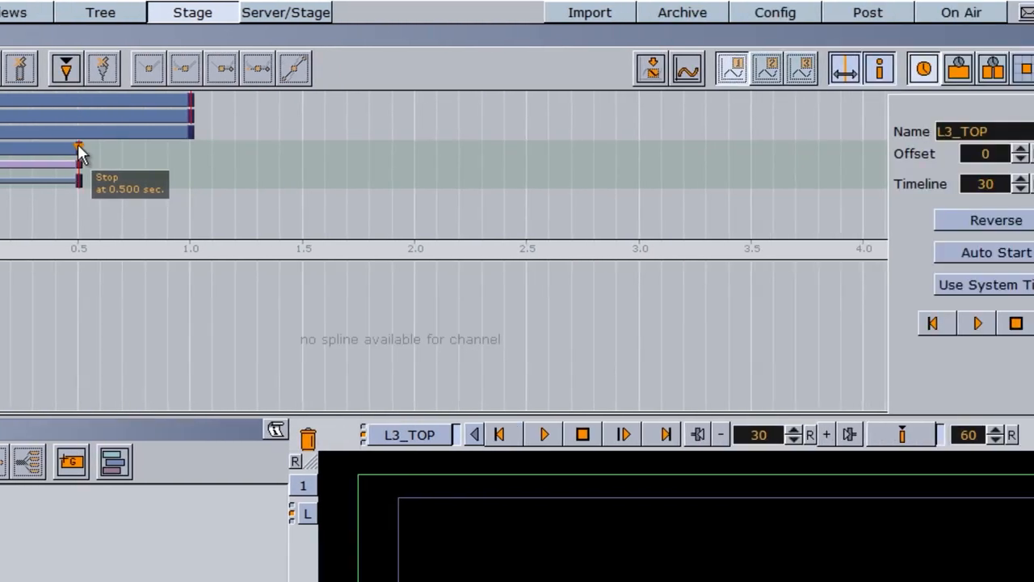
Name the stop event at 0.5 seconds on the L3_TOP director A
click(423, 147)
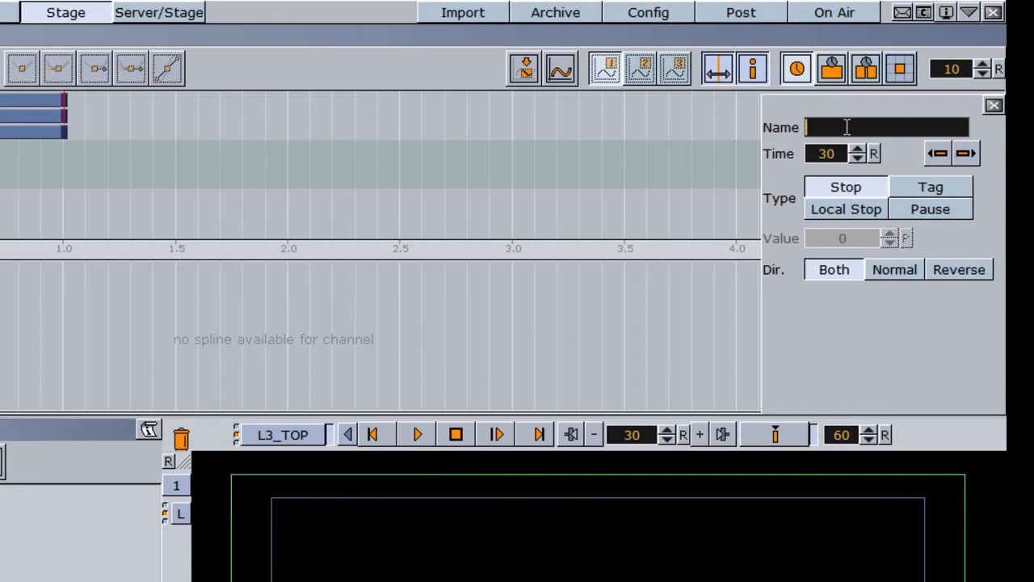
click(847, 127)
text(A)
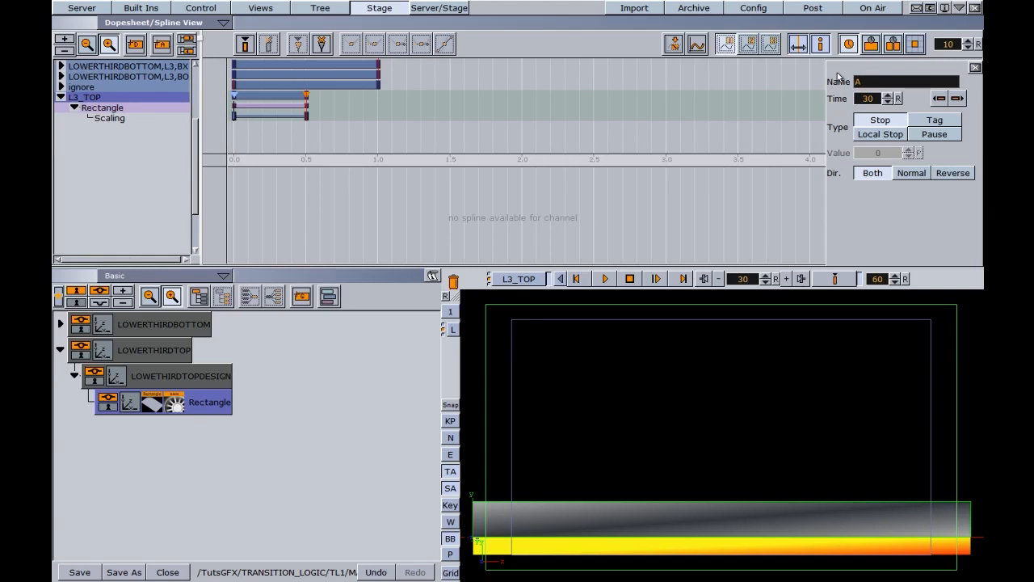
click(112, 94)
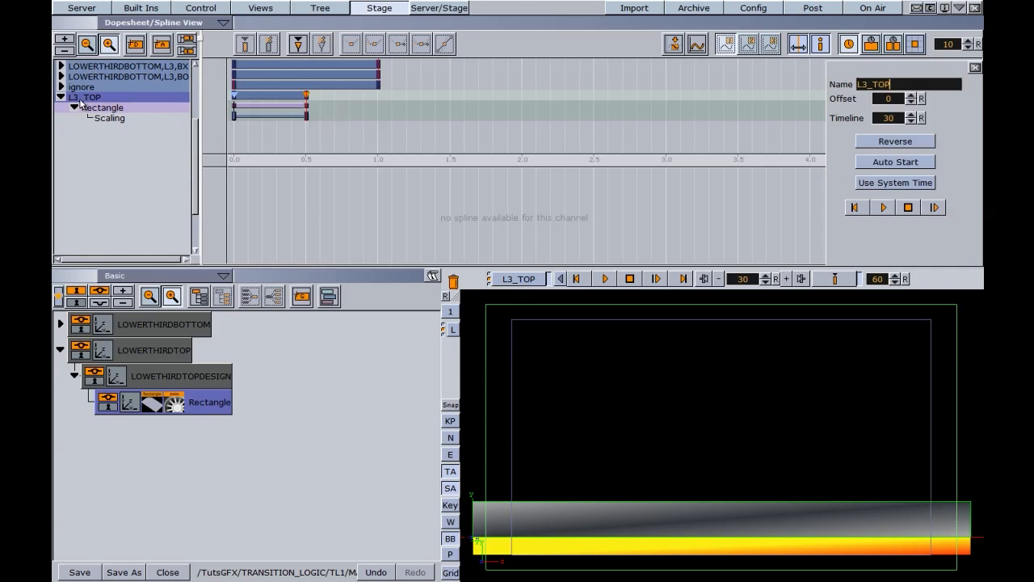
Collapse the LOWETHIRDTOPDESIGN container and add a new group named L3_TOP under LOWERTHIRDTOP
click(74, 376)
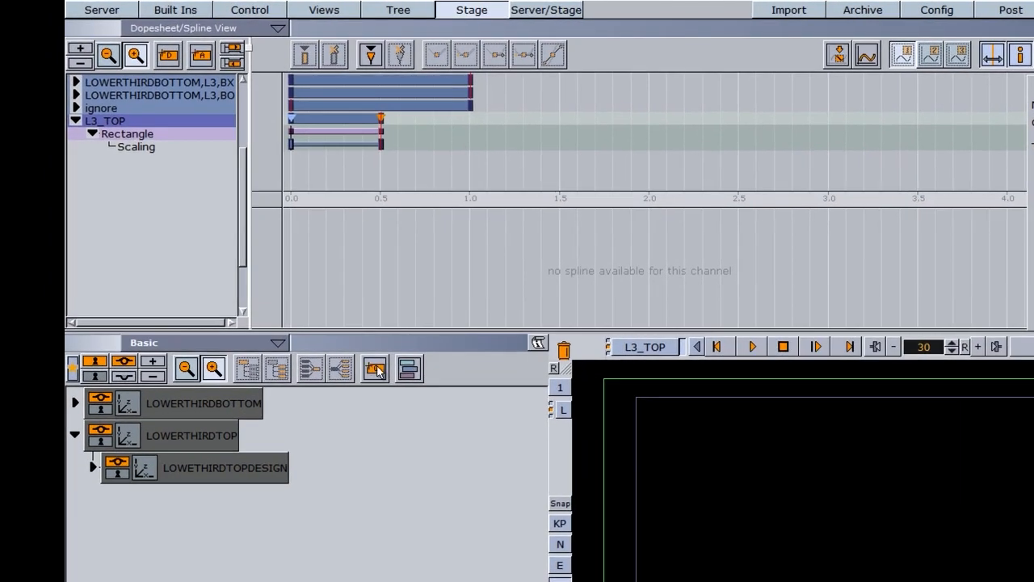
drag(300, 296, 230, 354)
drag(287, 440, 266, 437)
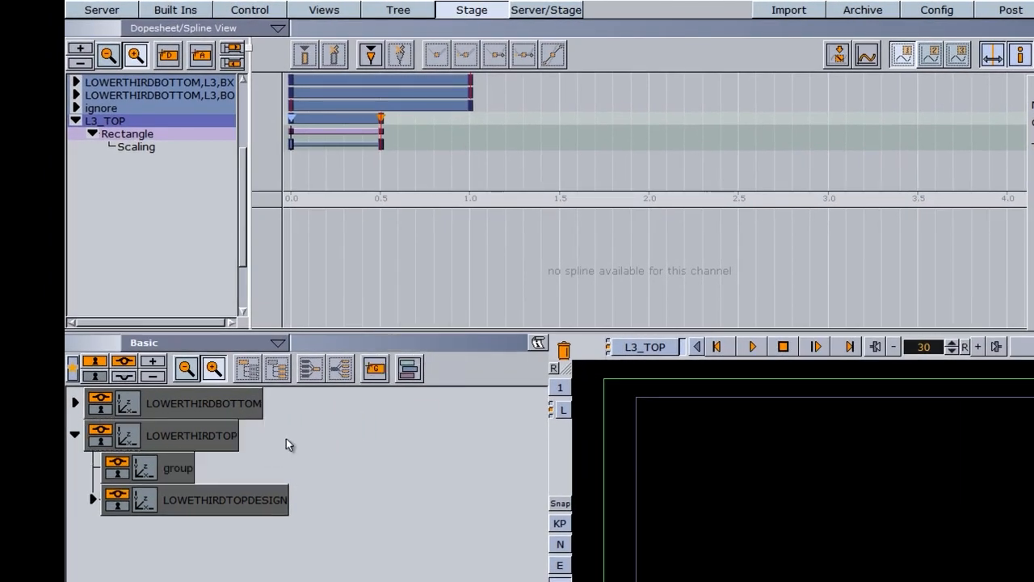
click(177, 471)
click(176, 469)
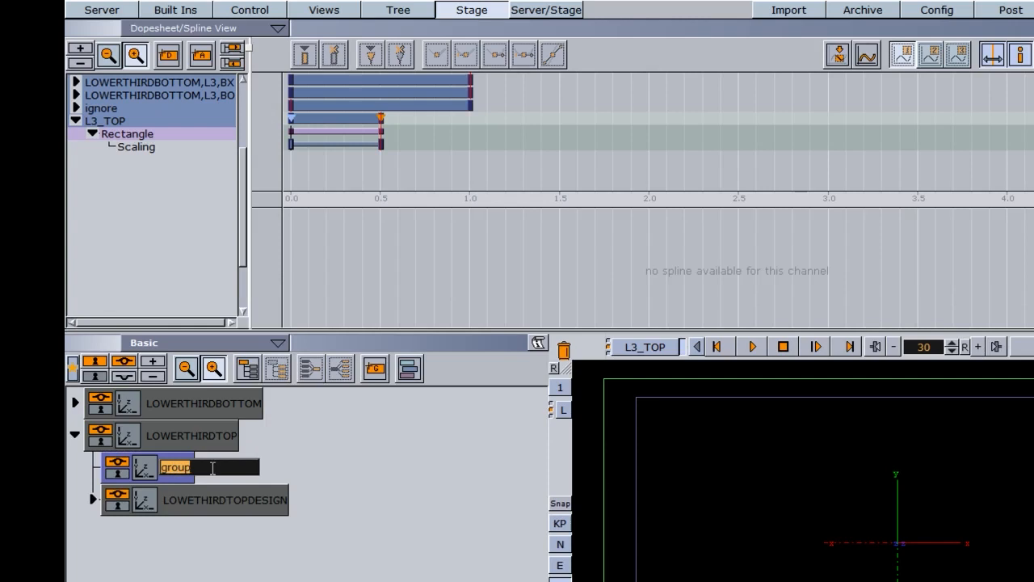
text(L3_TOP)
key(Return)
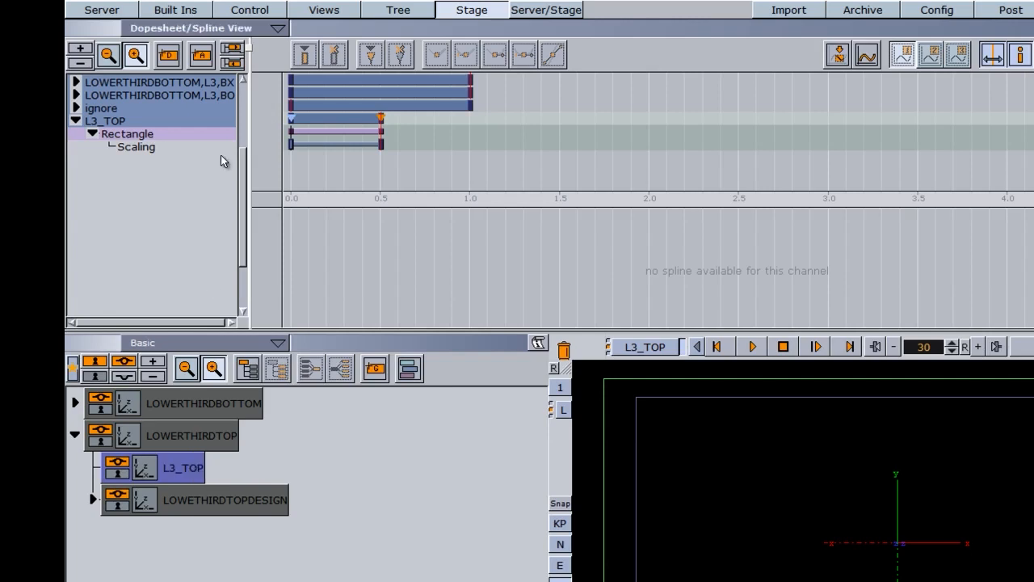
Apply the Toggle container plugin to the L3_TOP container
click(182, 9)
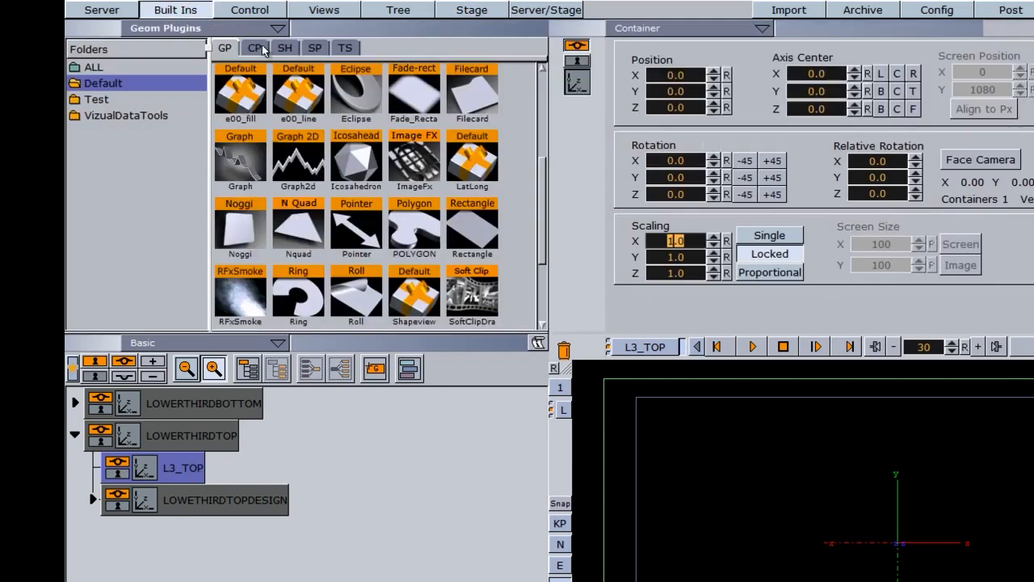
click(255, 47)
click(109, 98)
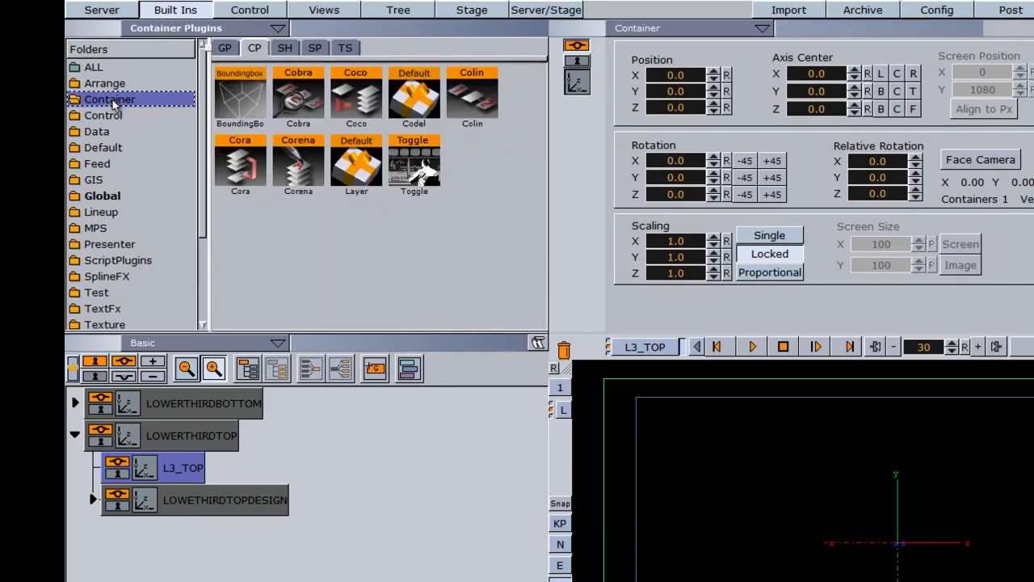
drag(420, 159, 181, 470)
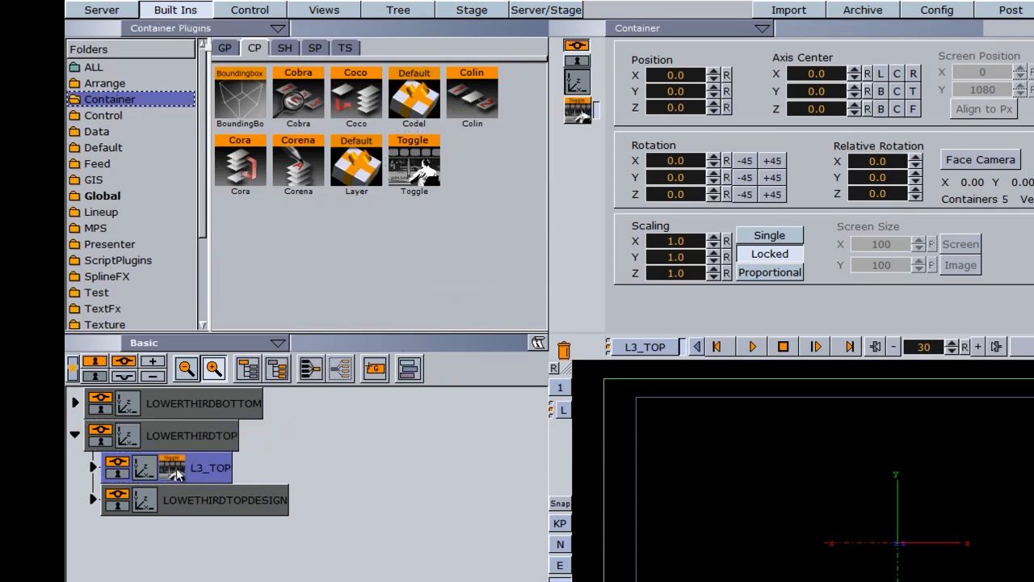
Create the Toggle plugin's default keyframes for the L3_TOP container and show its animation in the stage
click(93, 468)
click(93, 469)
click(173, 470)
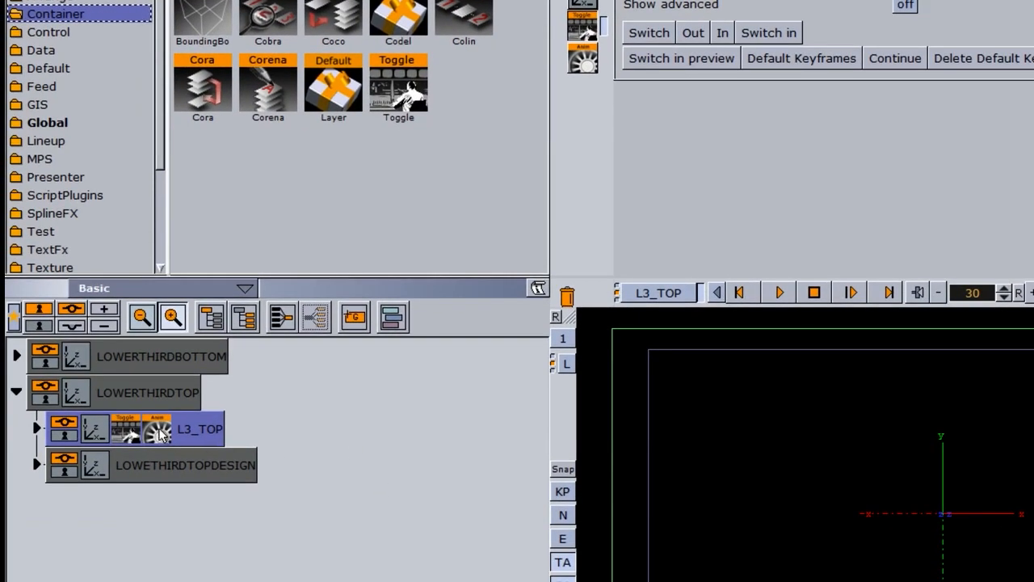
click(159, 434)
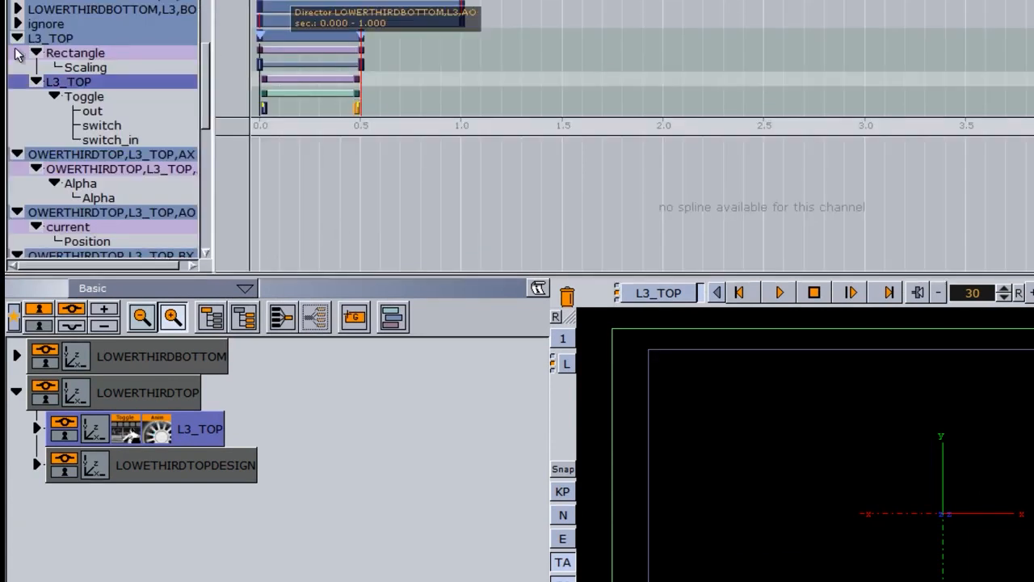
Collapse the L3_TOP director and its AX, AO, BX and BO directors in the stage, plus the LOWERTHIRDTOP container in the scene tree
click(36, 81)
click(17, 38)
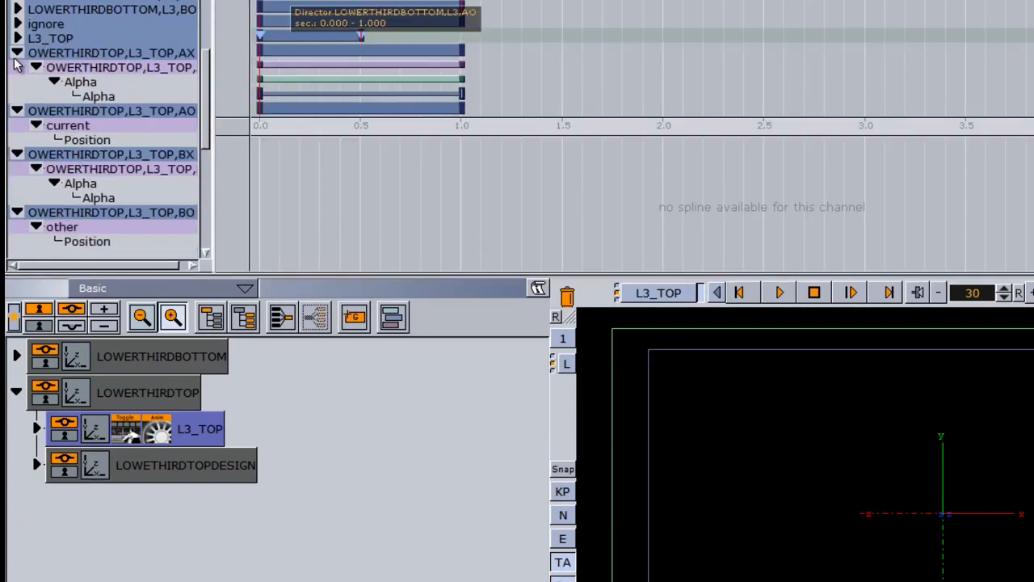
click(17, 53)
click(17, 68)
click(17, 82)
click(17, 97)
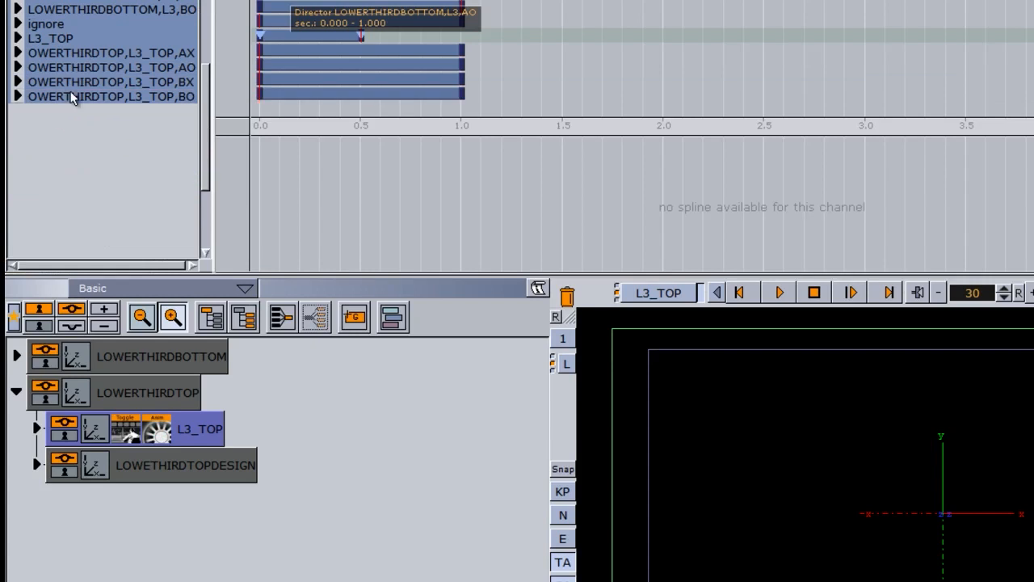
click(16, 391)
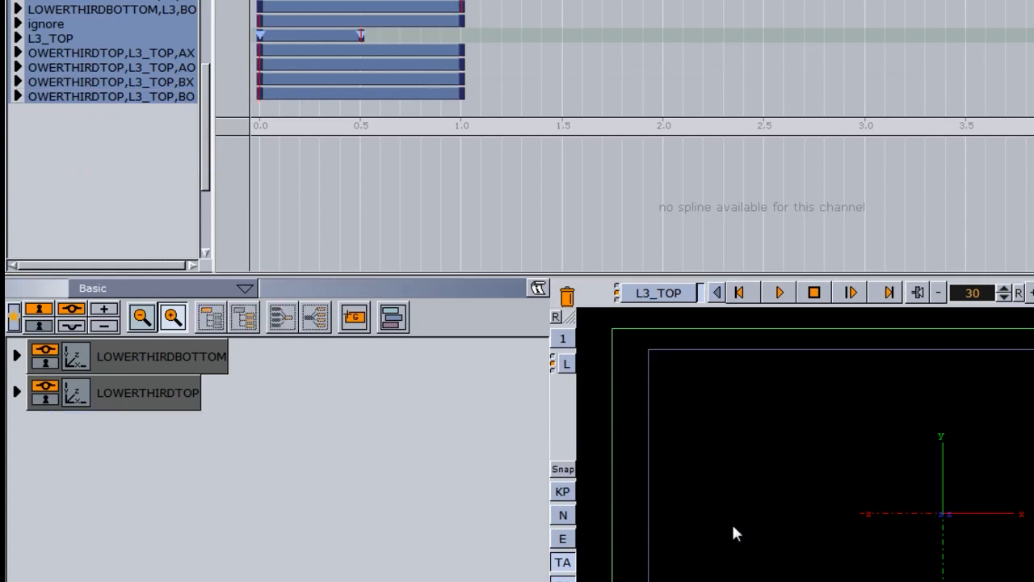
Take a 1920 by 1080 RGB snapshot of the rendered output and name it L3_TOP
click(565, 469)
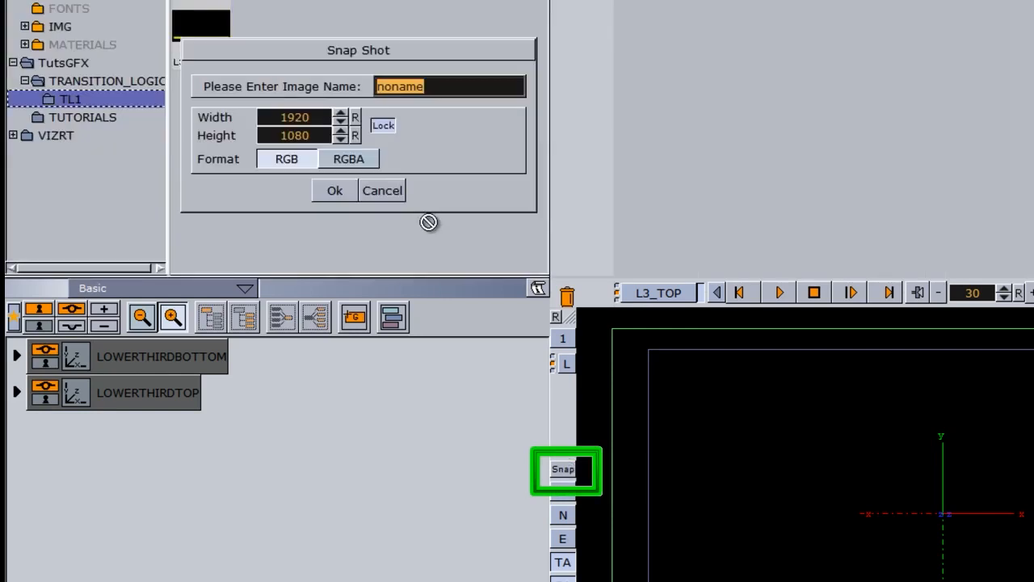
text(L3_TOP)
key(Return)
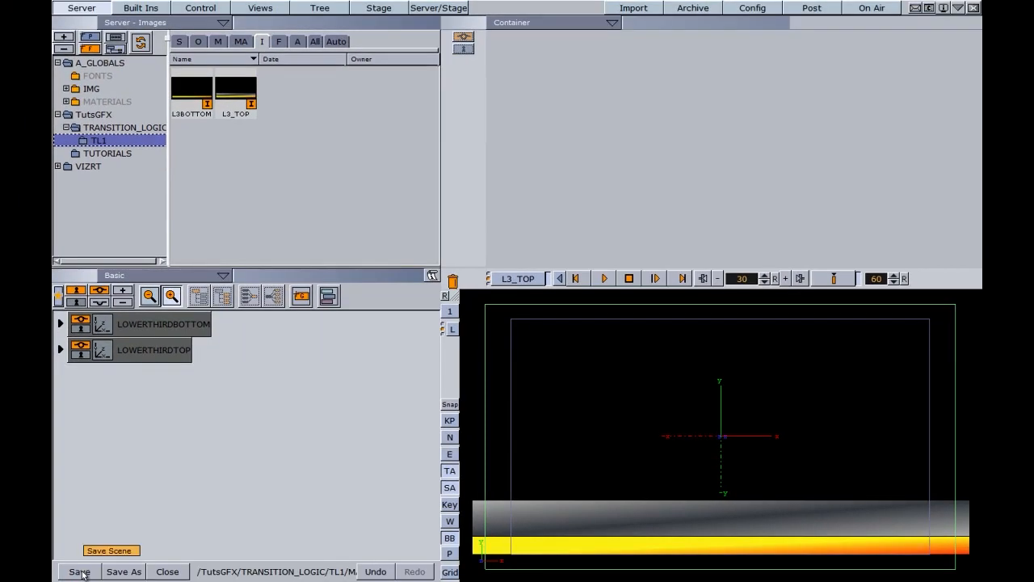
Save and close the master scene and create a new scene named L3_TOP in the TL1 folder
click(168, 573)
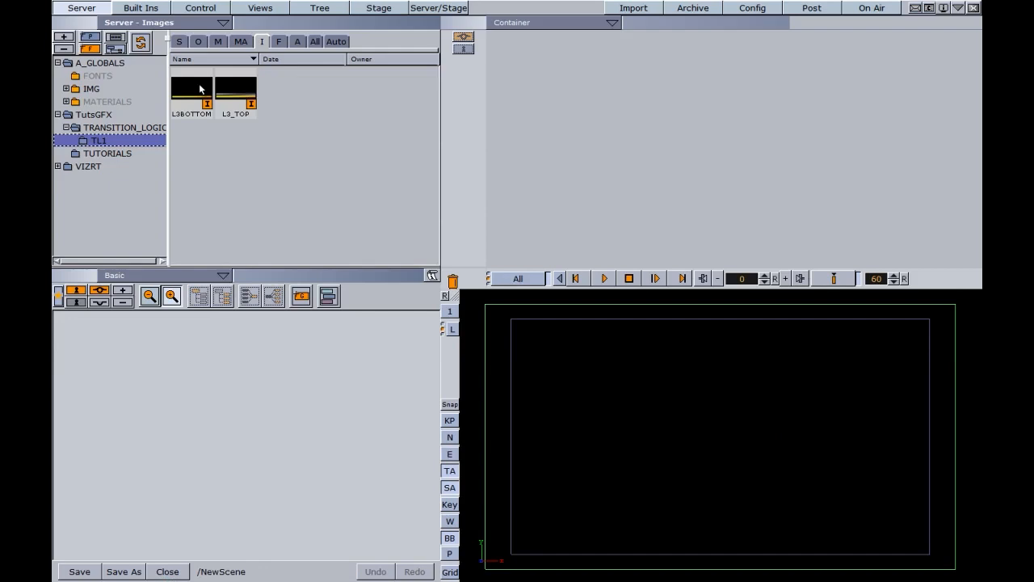
click(179, 41)
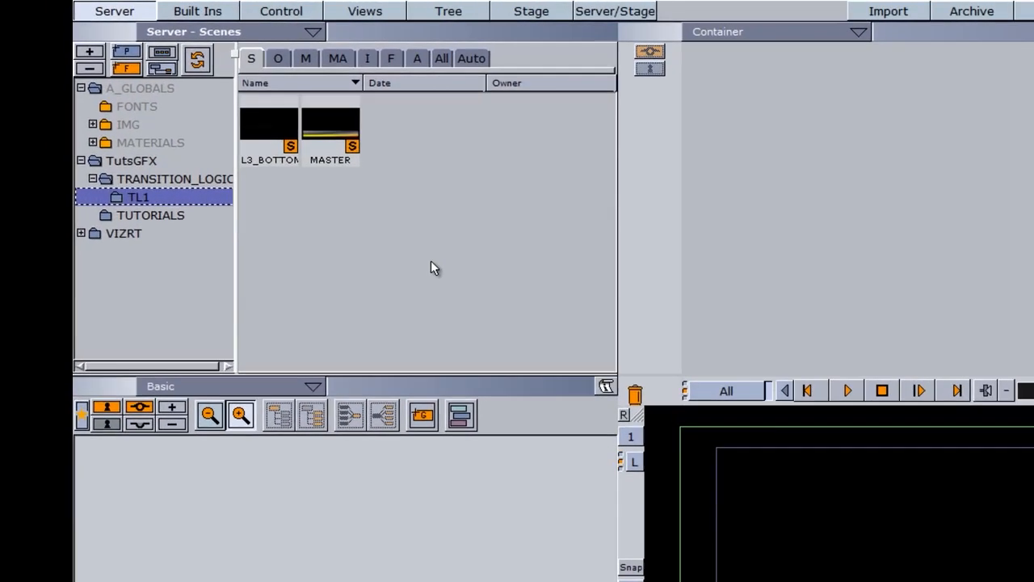
click(277, 113)
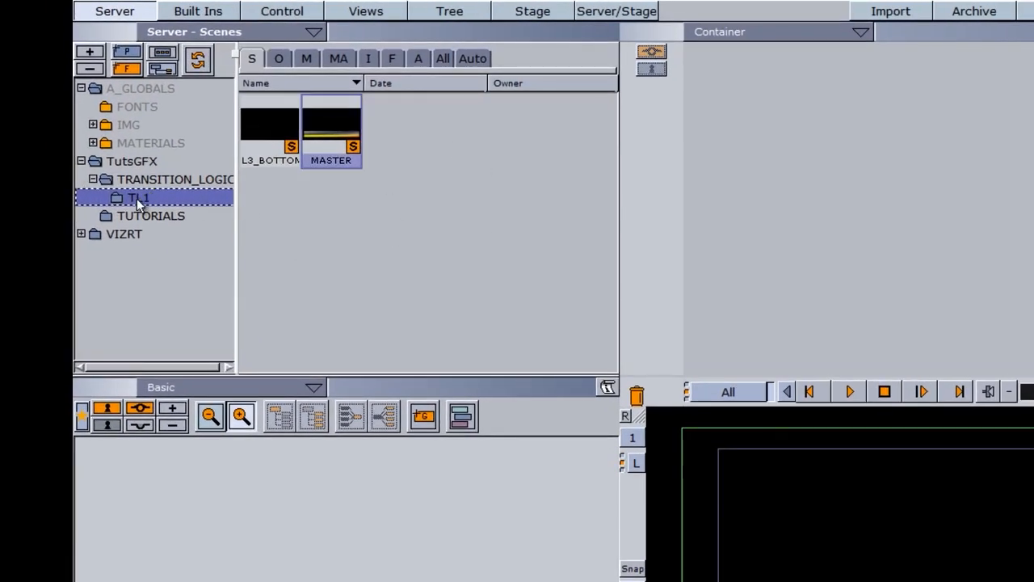
right_click(306, 228)
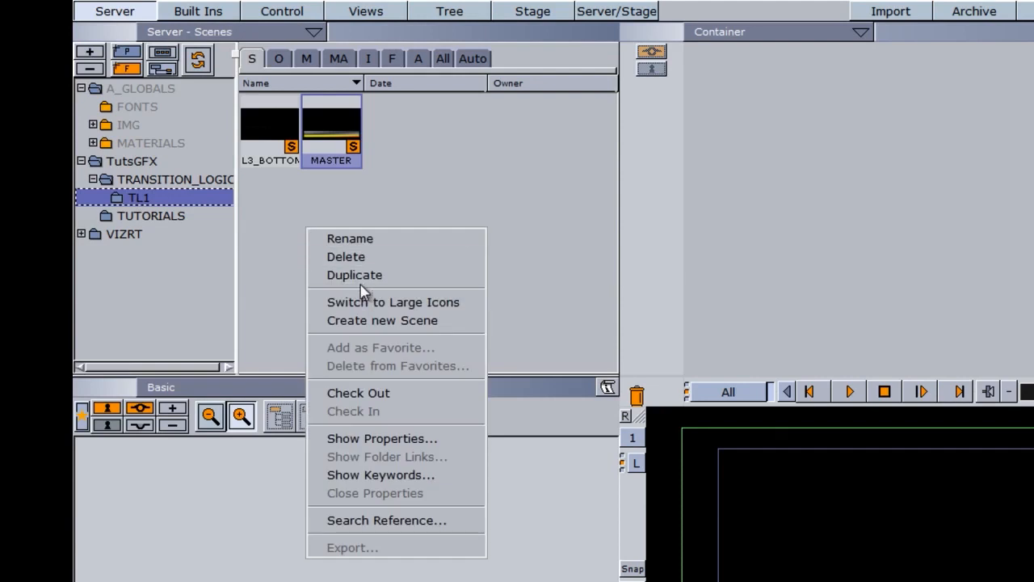
click(364, 320)
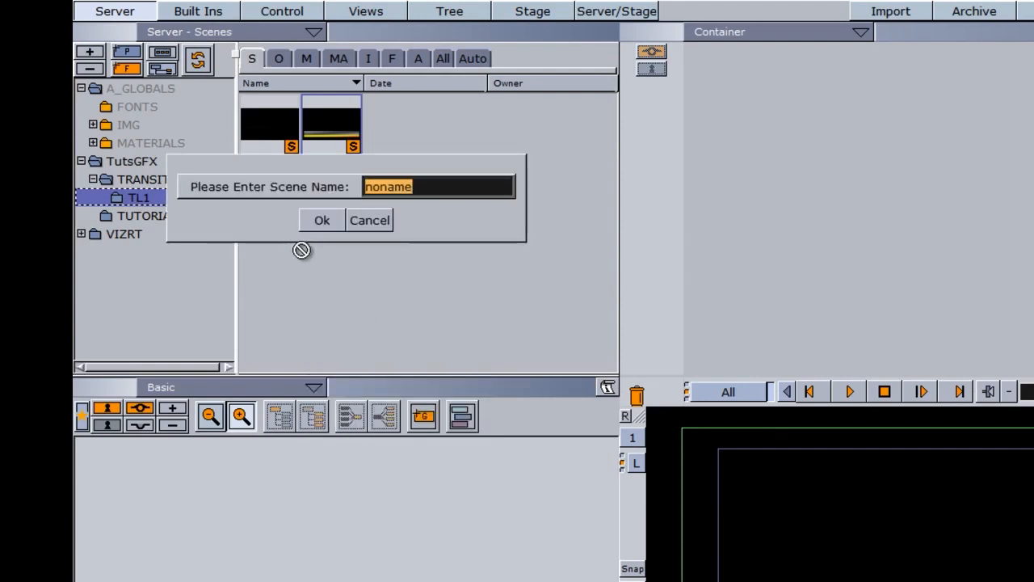
text(L3_TOP)
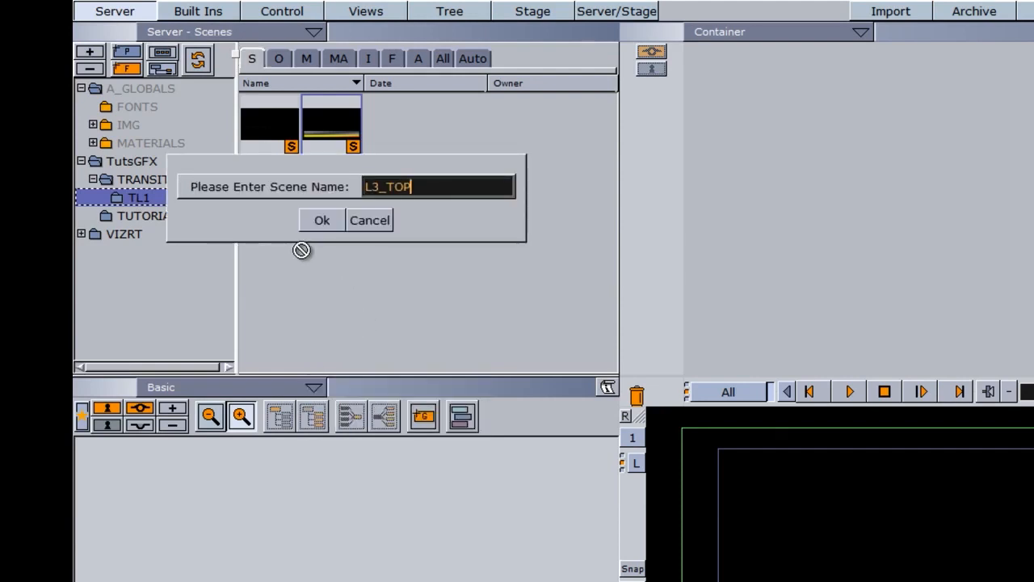
key(Return)
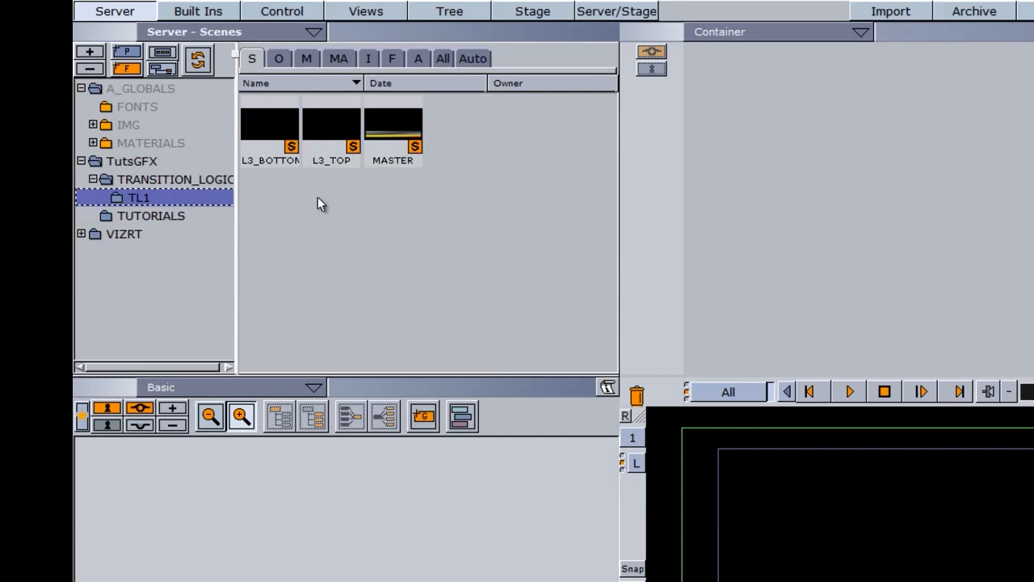
Open the L3_TOP scene and assign the L3_TOP snapshot as its background image in the scene settings
double_click(328, 122)
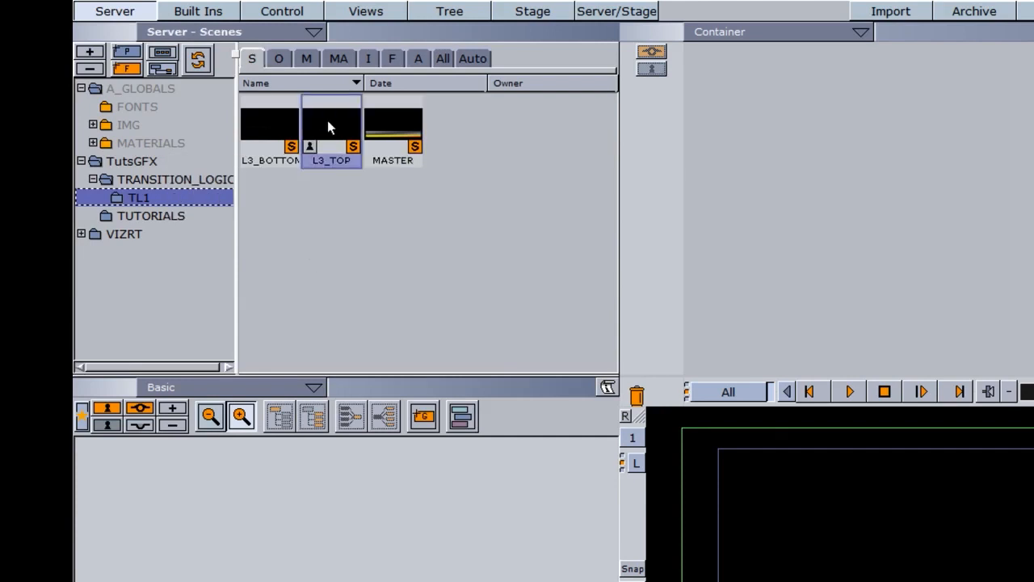
click(757, 32)
click(731, 104)
click(368, 59)
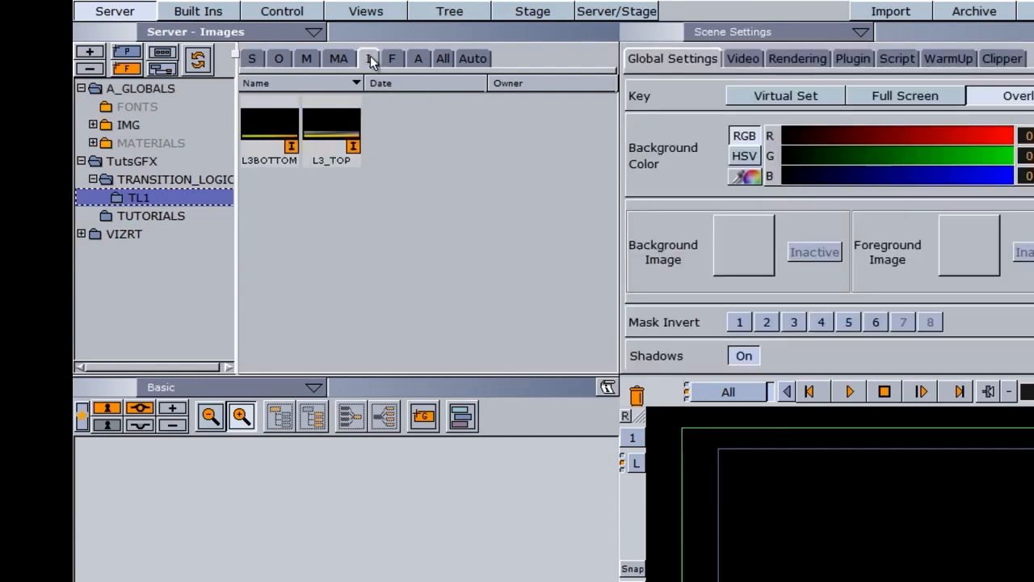
drag(327, 143, 761, 241)
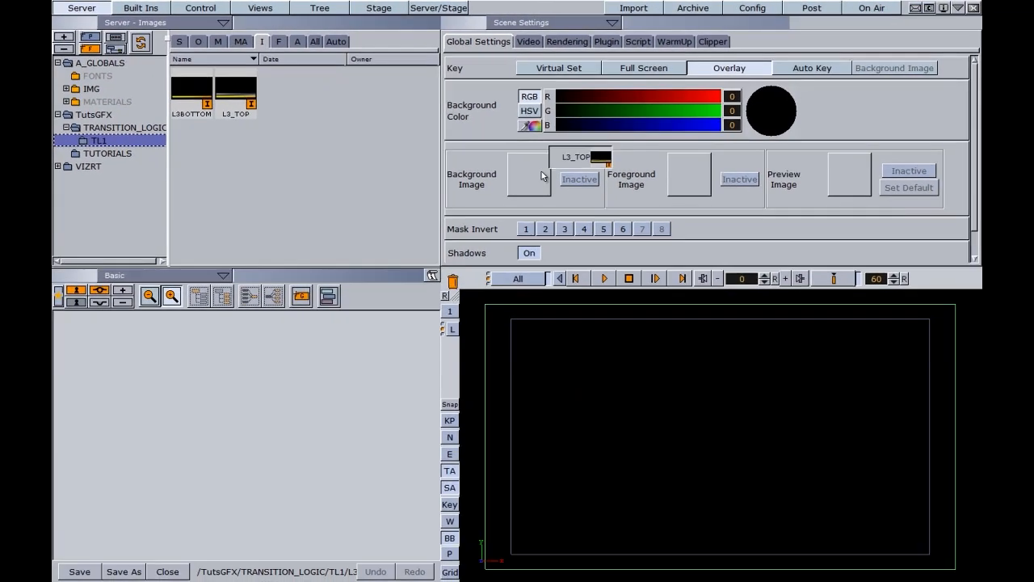
drag(541, 172, 540, 173)
Add a group to the L3_TOP scene and place a Gill-Sans-MT-Bold text inside it
drag(300, 295, 109, 356)
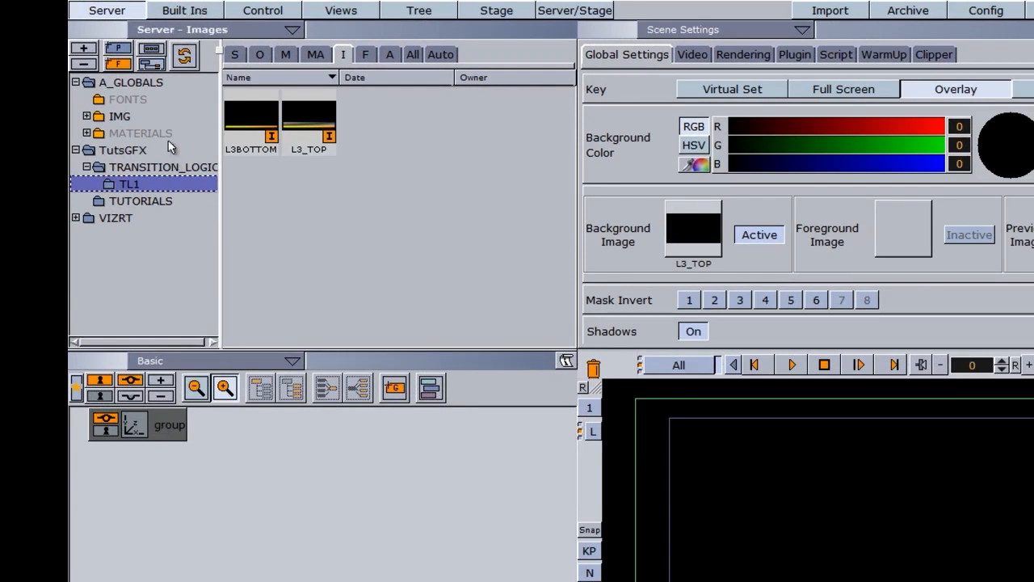
click(365, 54)
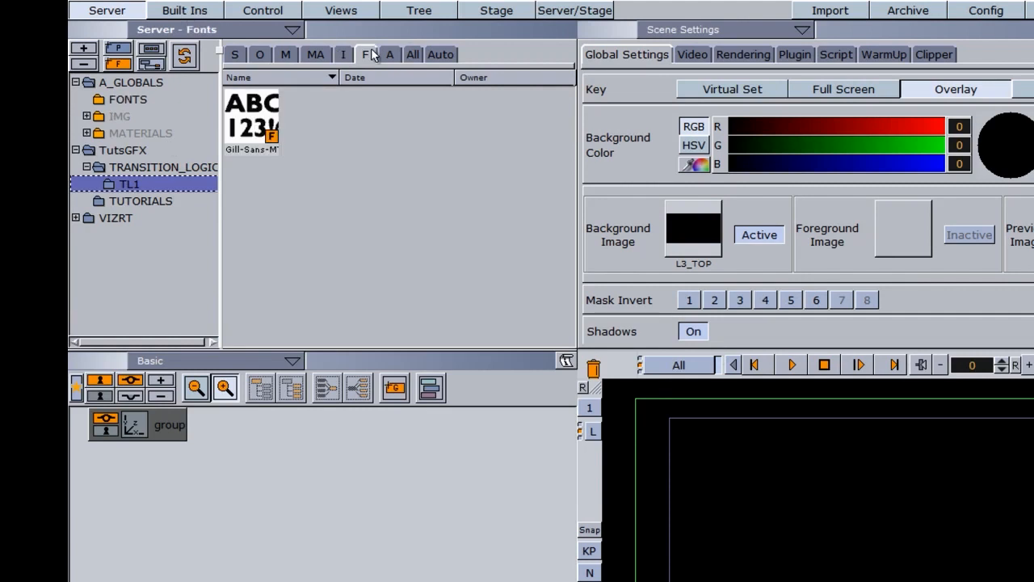
drag(251, 142, 182, 426)
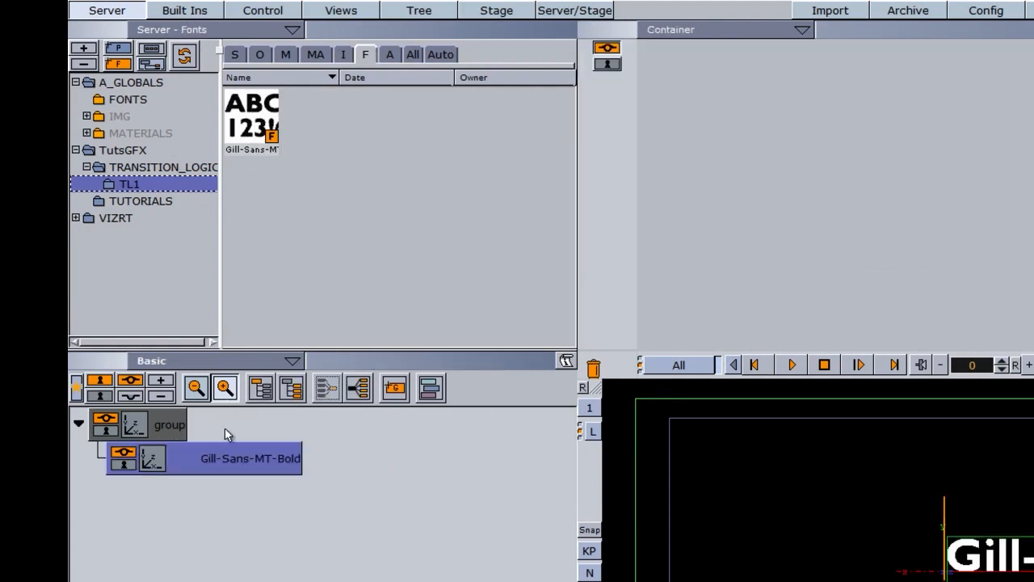
Position the Gill-Sans-MT-Bold text at X -287 and Y -133 over the top lower-third bar
click(148, 459)
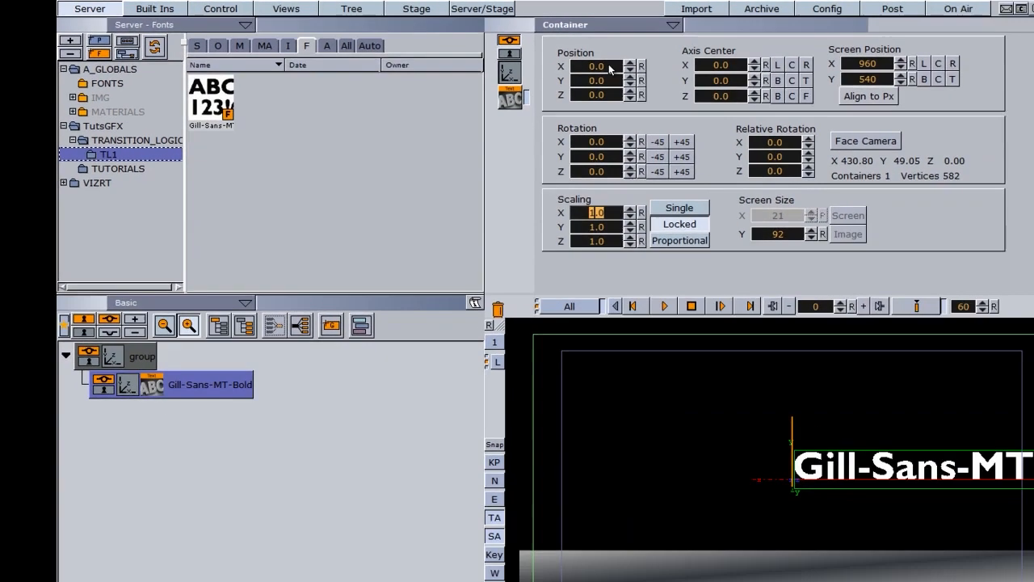
drag(373, 85, 369, 85)
drag(550, 73, 466, 85)
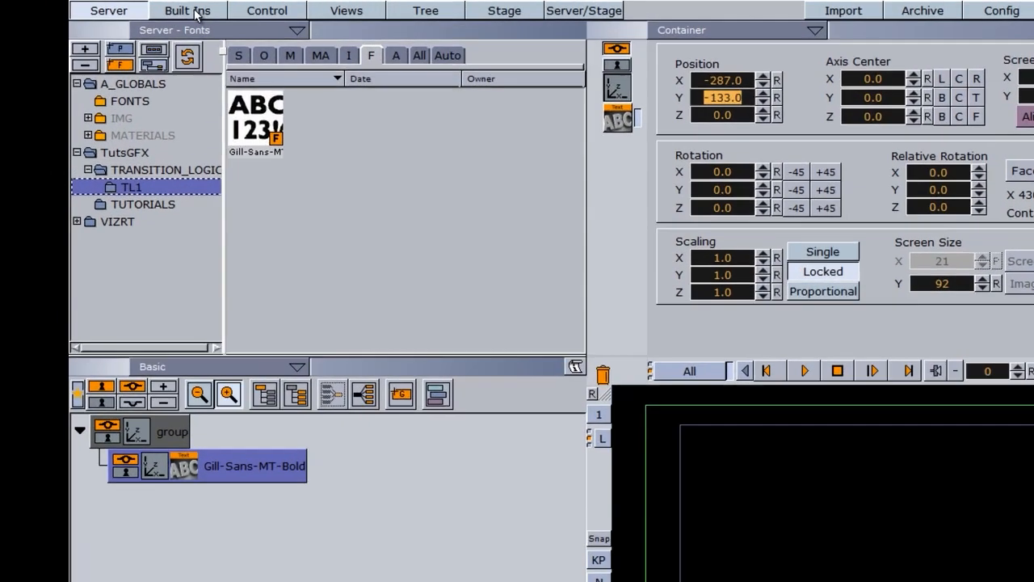
Add the ControlText plugin from the Control plugin folder to the Gill-Sans-MT-Bold text container
click(141, 8)
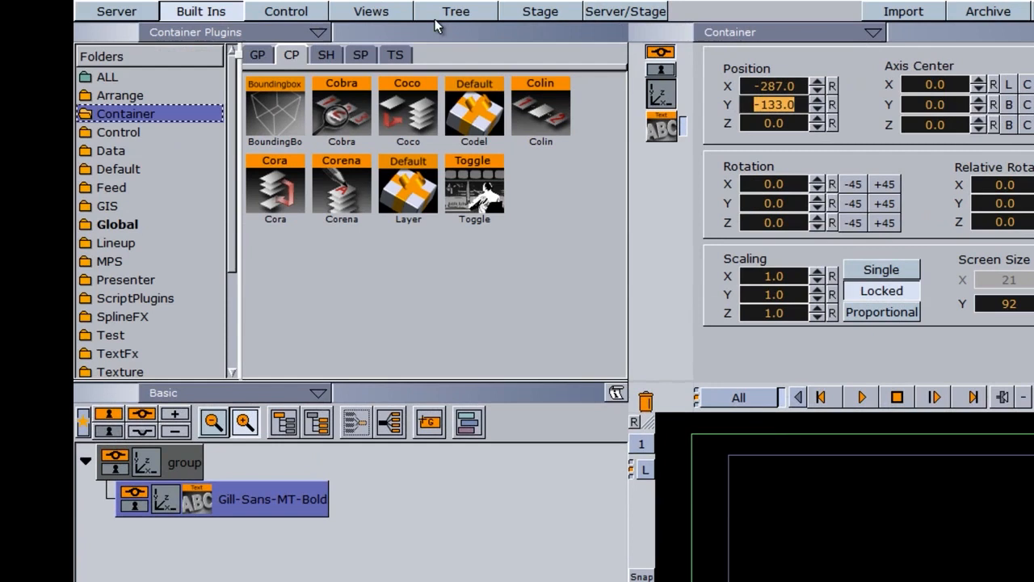
click(132, 134)
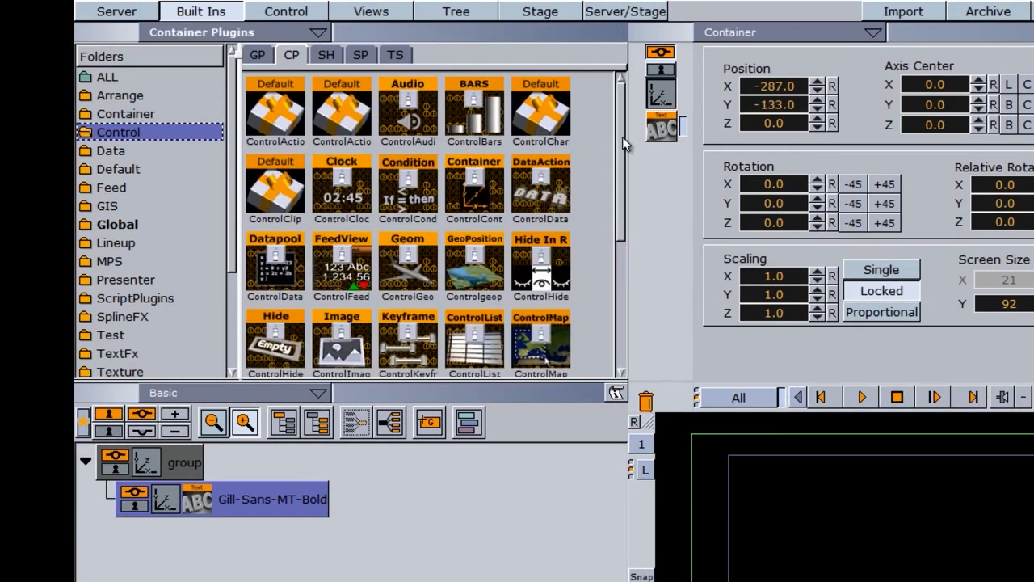
drag(623, 144, 613, 278)
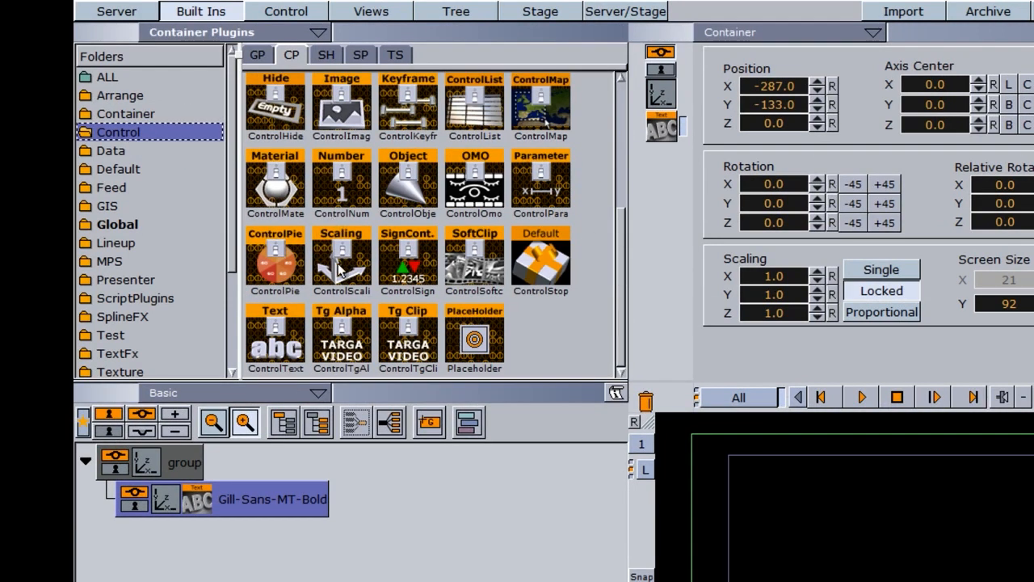
drag(283, 339, 237, 501)
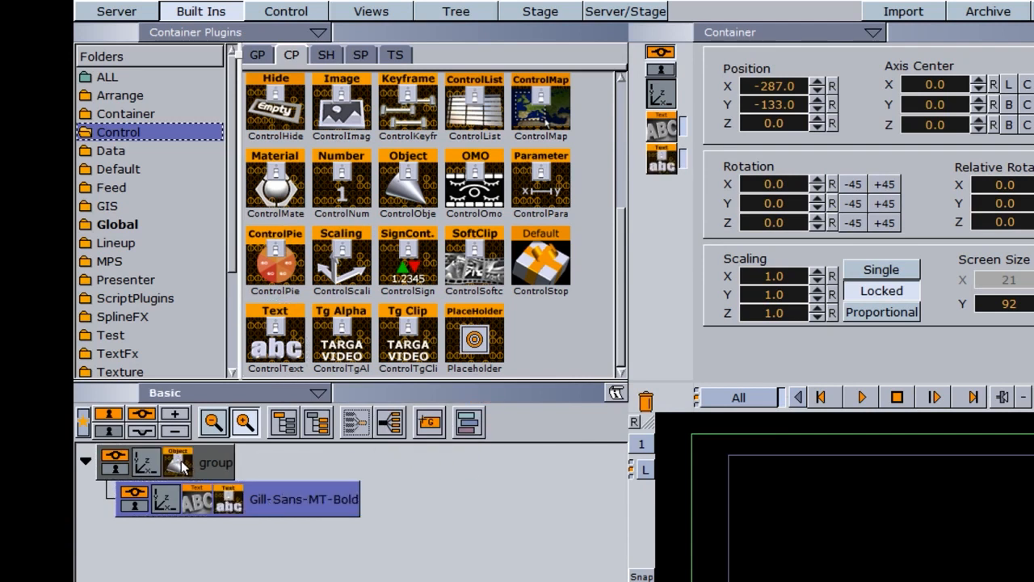
Set the ControlText description of the Gill-Sans-MT-Bold text to L3TOP
click(230, 501)
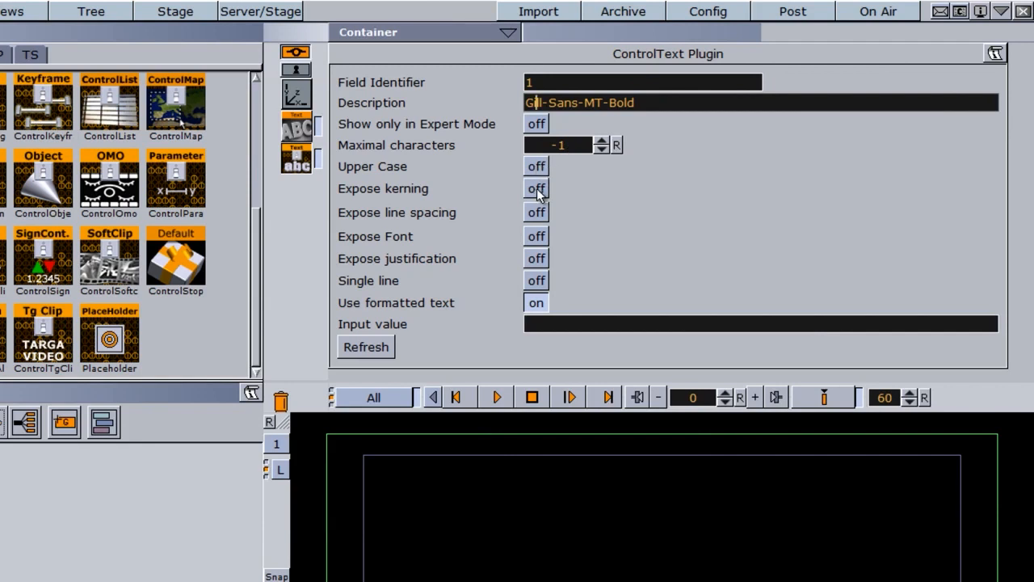
drag(666, 103, 474, 103)
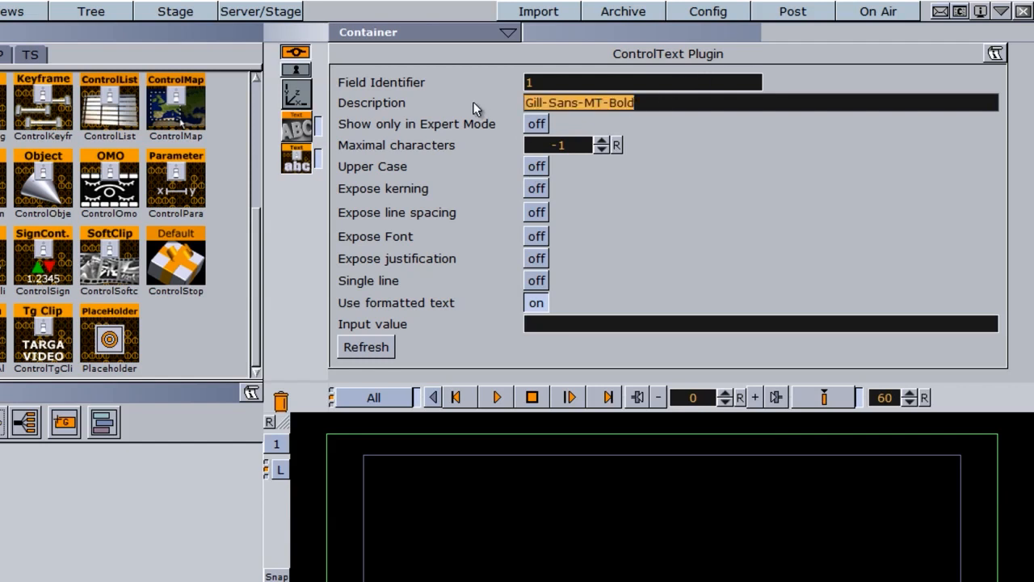
key(BackSpace)
text(L3TOP)
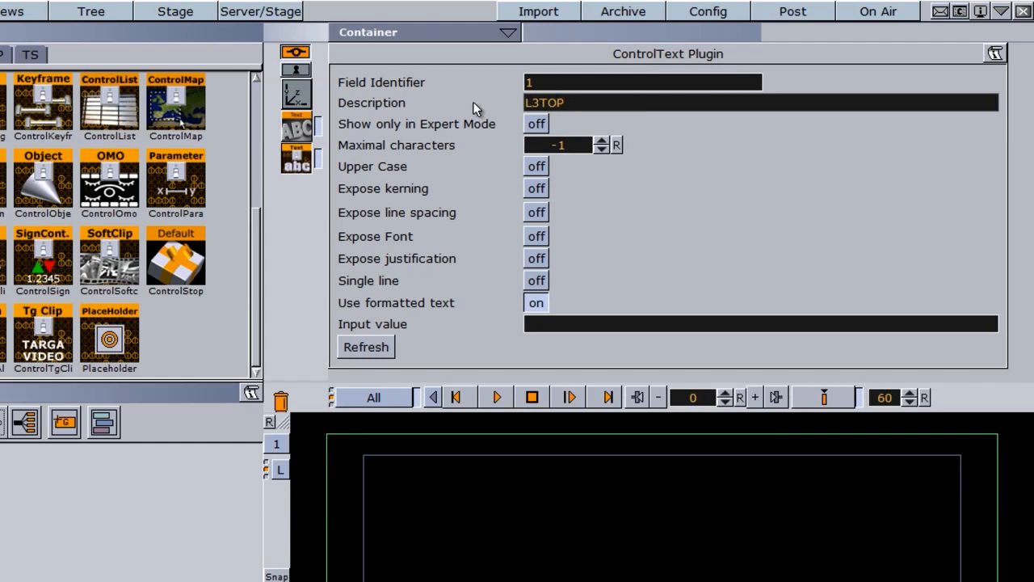
click(535, 82)
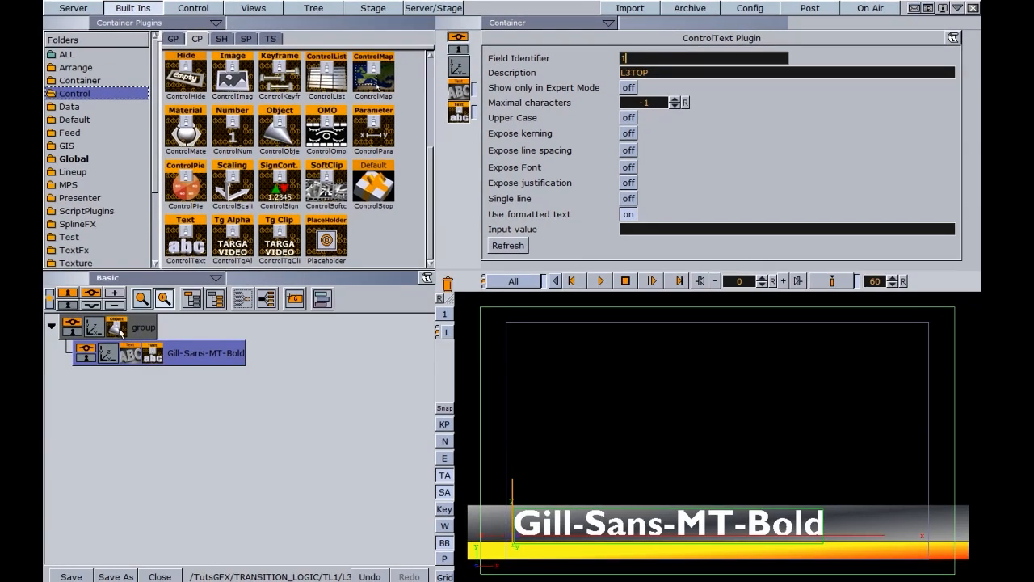
Set the description of the group's ControlObject plugin to L3-TOP
click(118, 330)
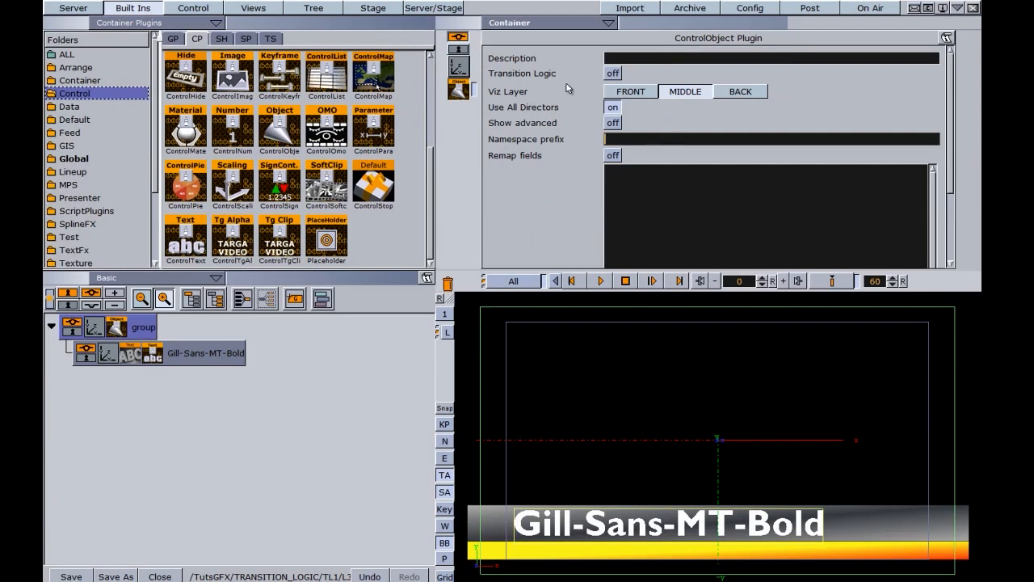
click(620, 59)
text(L)
text(3)
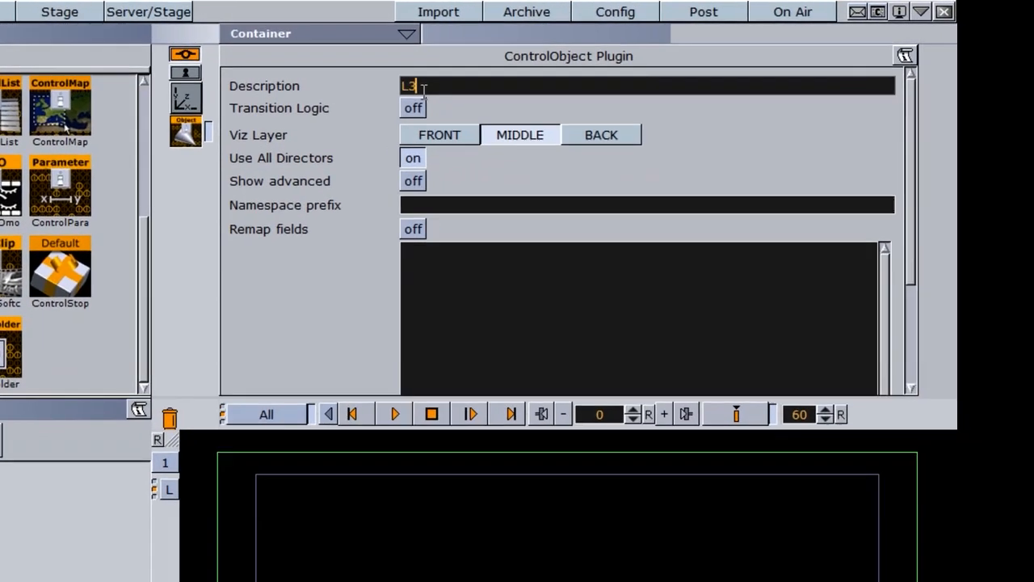
text(-TOP)
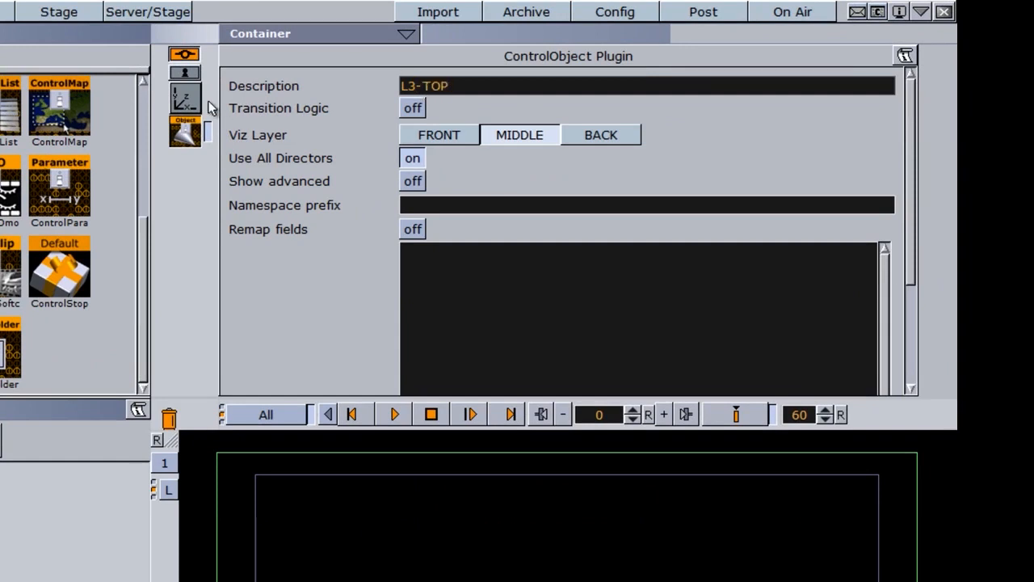
Enable Transition Logic on the ControlObject with background scene MASTER, layer identifier L3_TOP and state identifier A, and save the scene
click(412, 109)
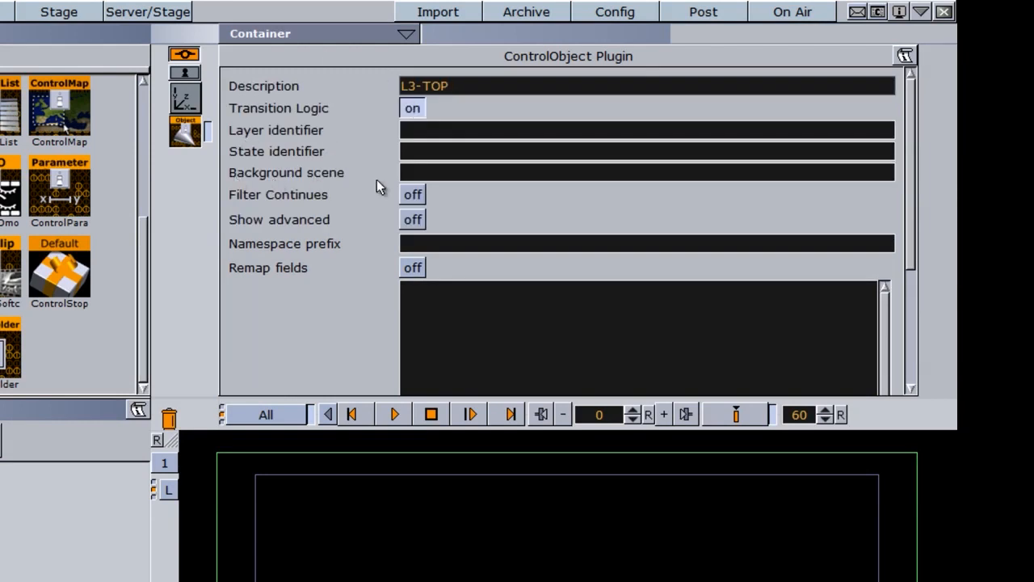
click(408, 171)
text(MASTER)
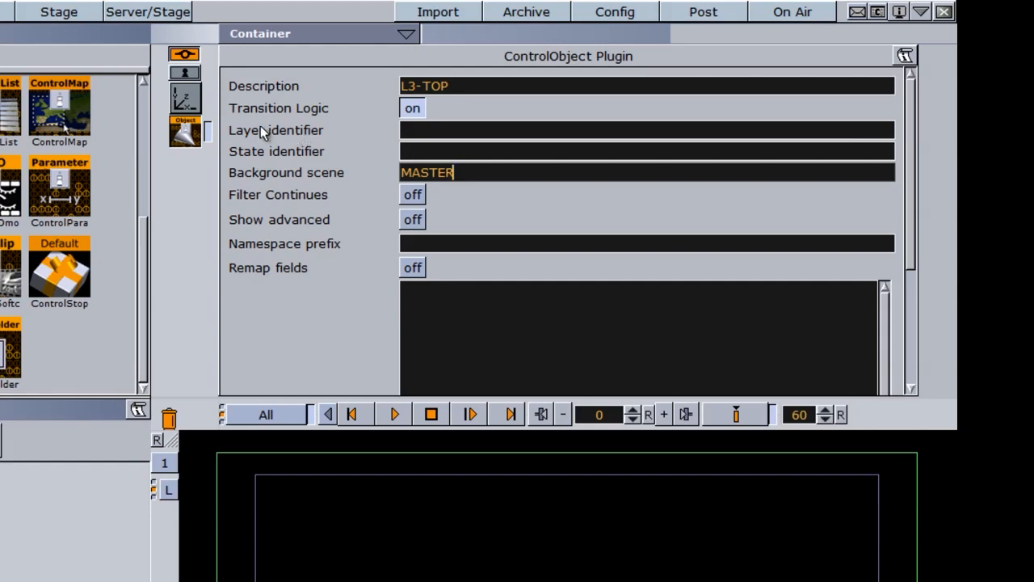
click(405, 129)
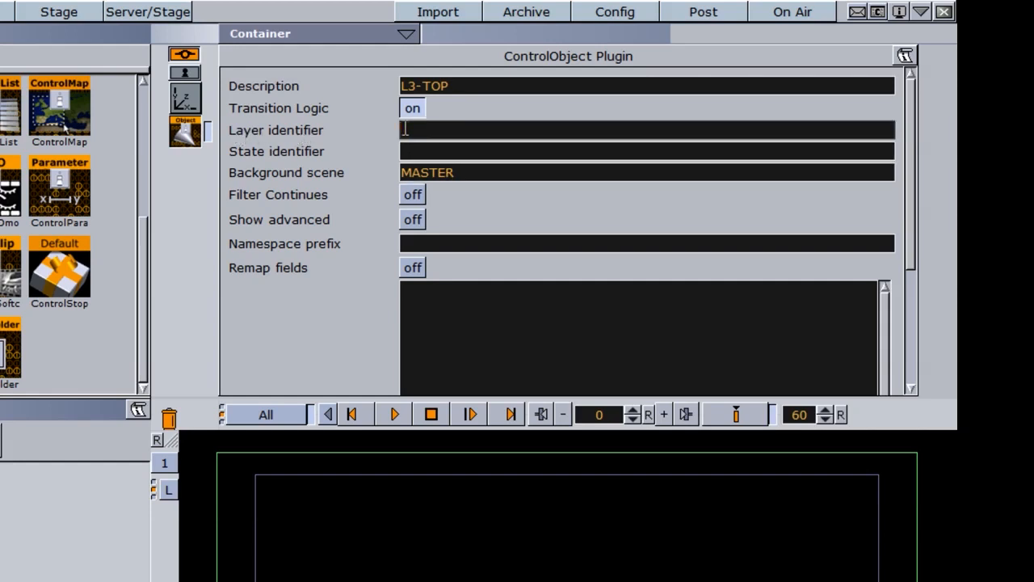
text(L3_TOP)
click(412, 150)
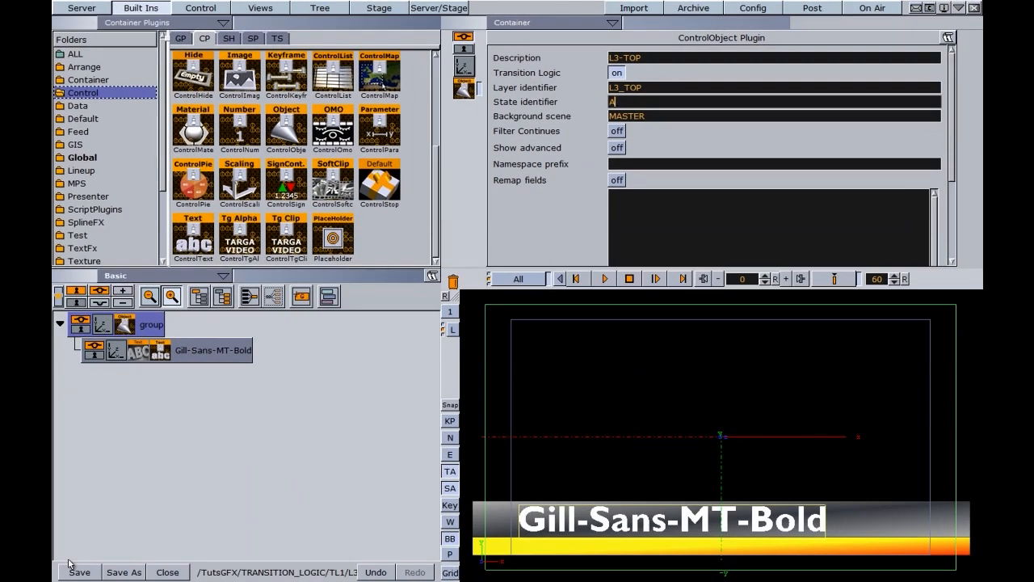
click(78, 572)
click(73, 10)
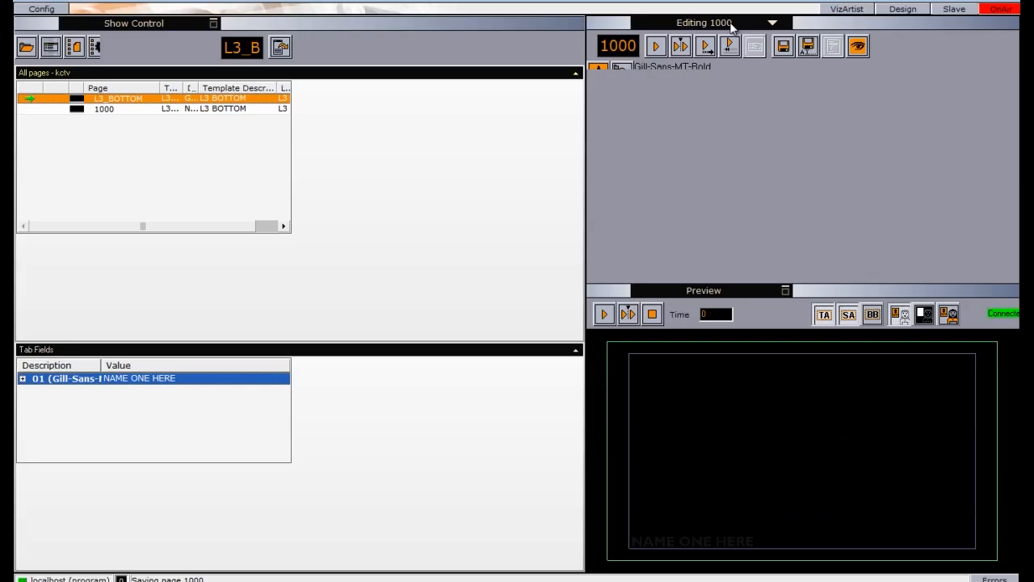
Switch to Viz Trio and import the L3_TOP scene from the TL1 folder into the show's page list
click(691, 24)
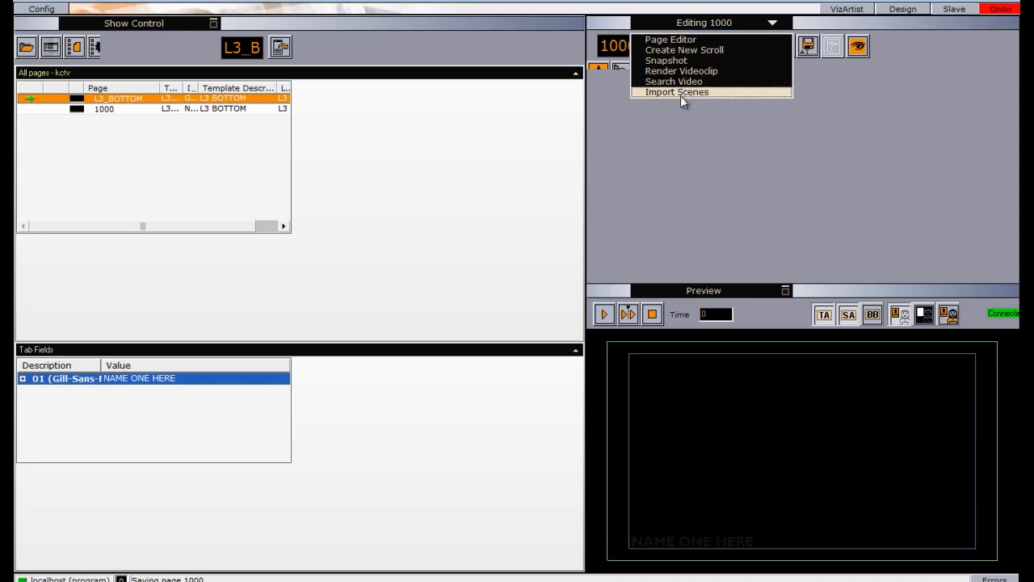
click(681, 93)
click(679, 74)
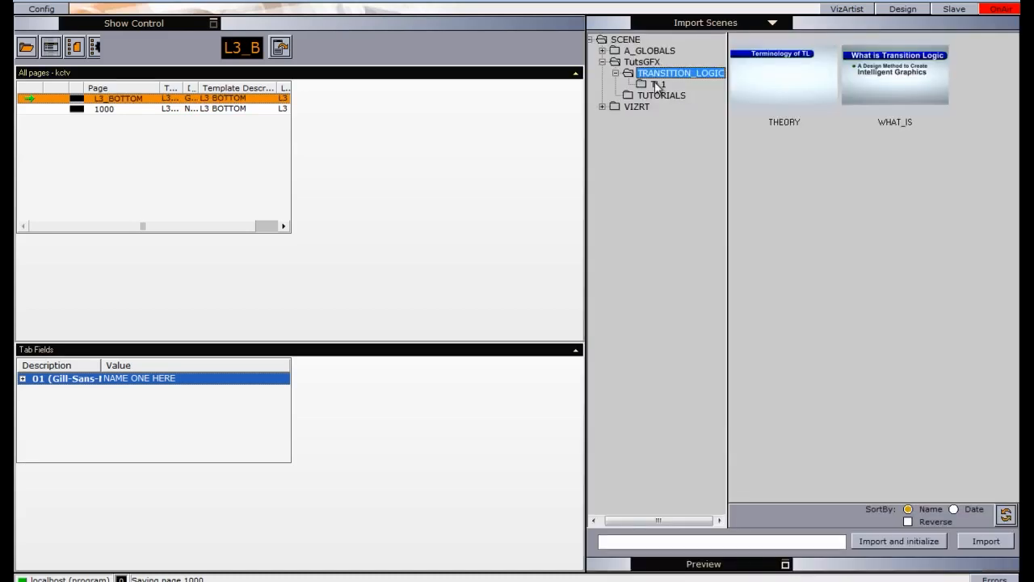
click(659, 84)
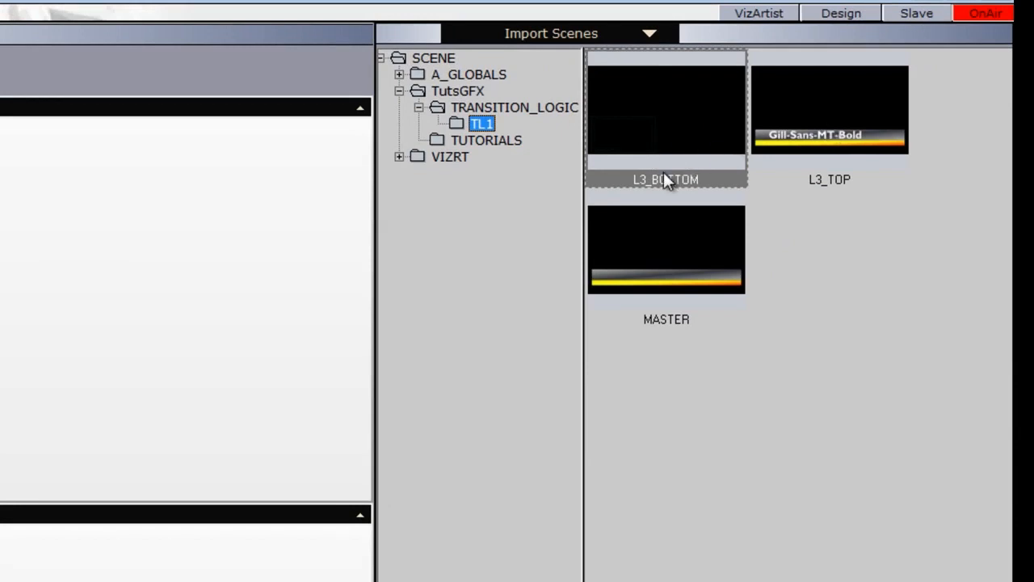
drag(831, 123, 0, 259)
drag(114, 208, 32, 184)
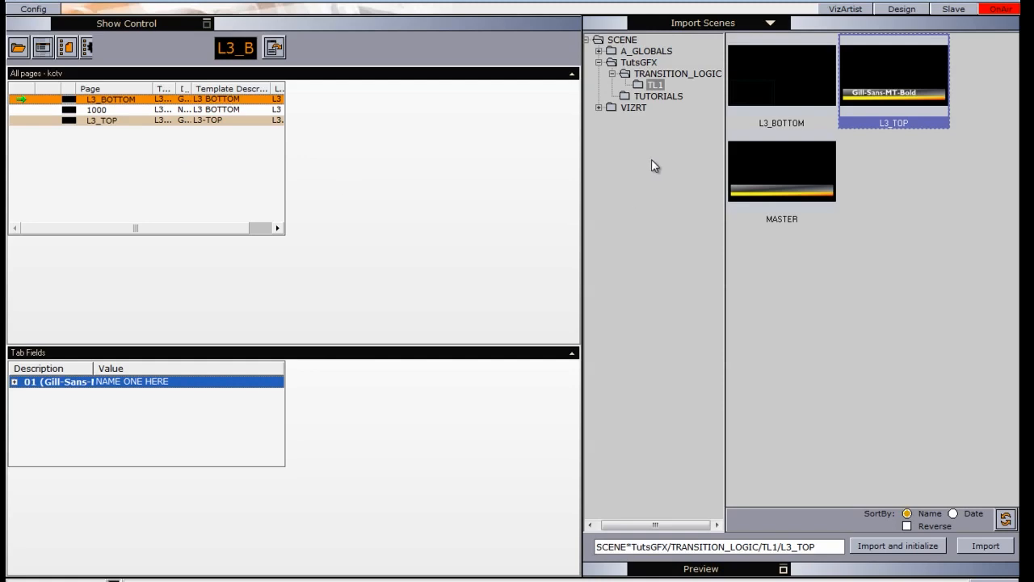
Fill the L3_TOP template with the text "LOWERTHIRD TOP" and save it as page 1001
click(103, 121)
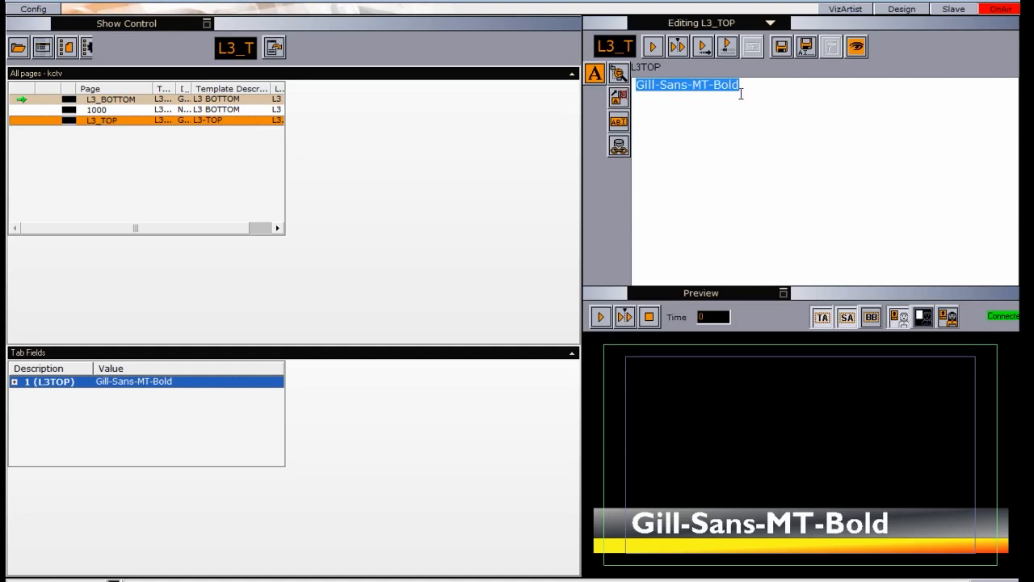
text(L)
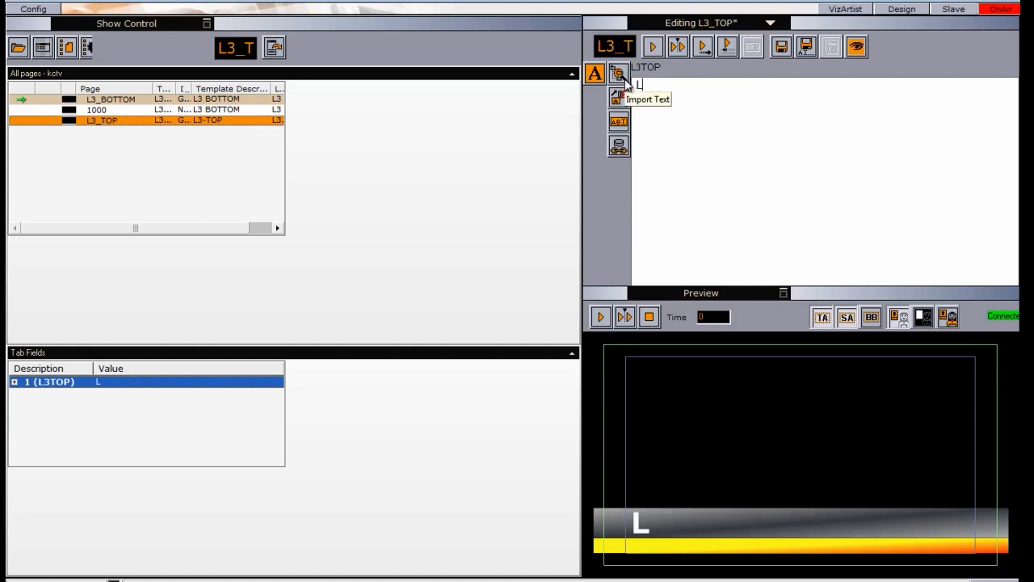
text(OWERTHIRD)
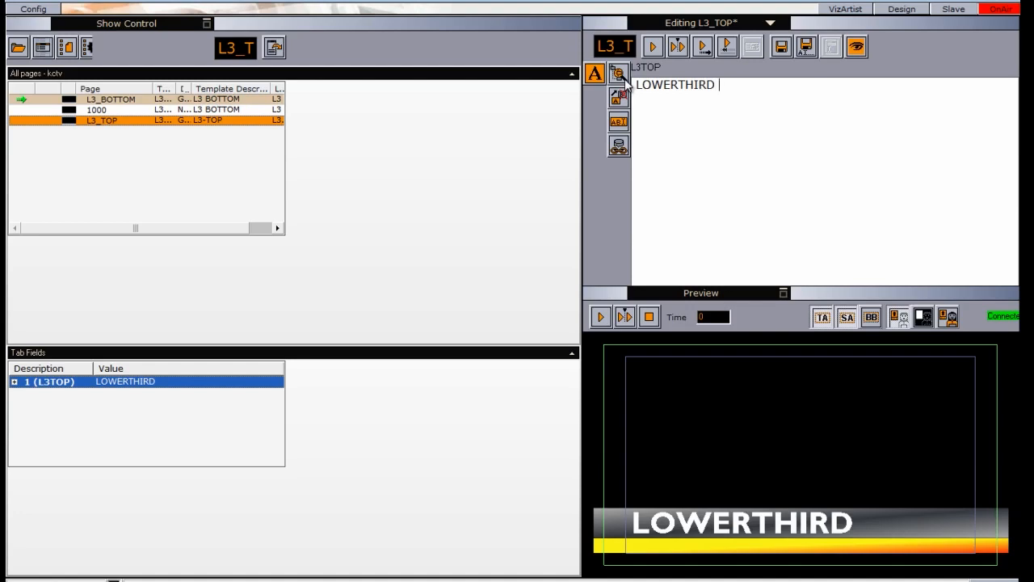
text( TOP)
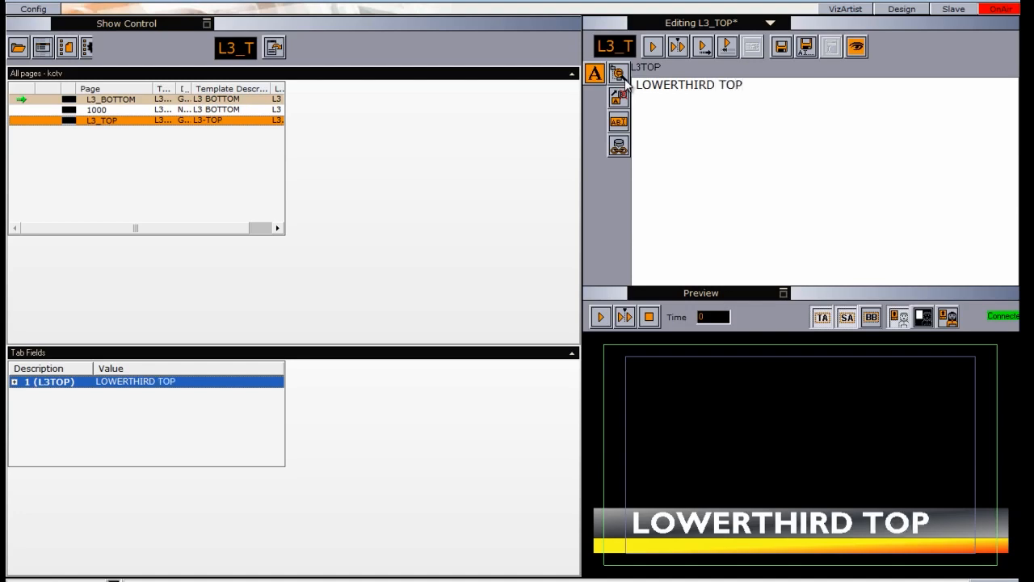
click(806, 46)
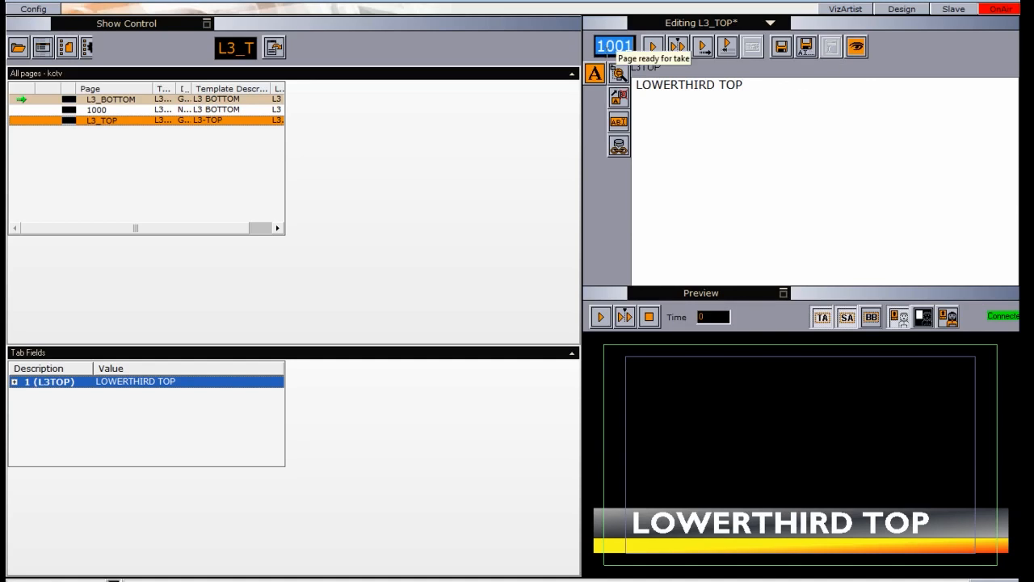
key(Return)
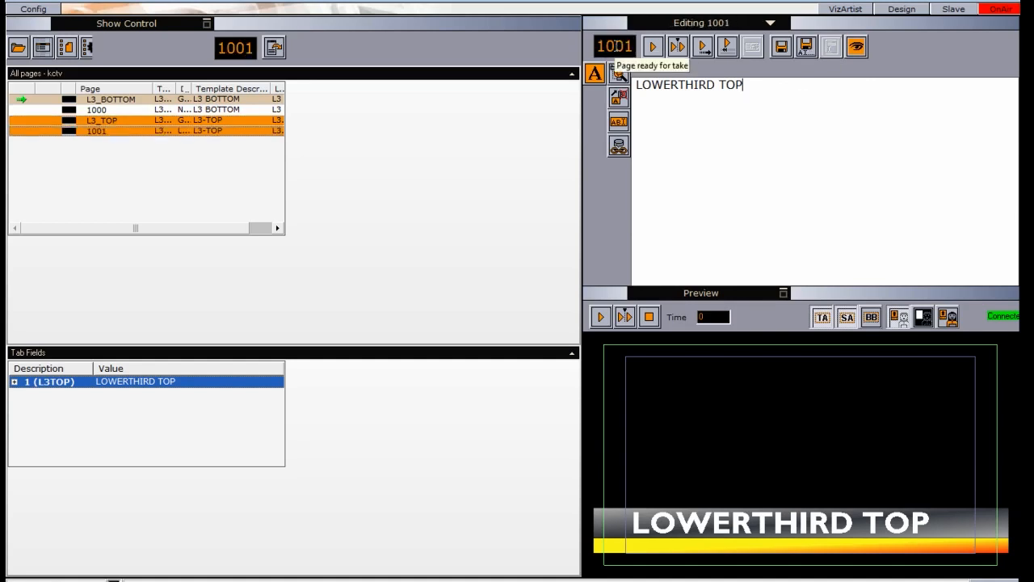
Show the program output beside the page list and directly take out L3_BOTTOM, 1000, L3_TOP and 1001
click(985, 3)
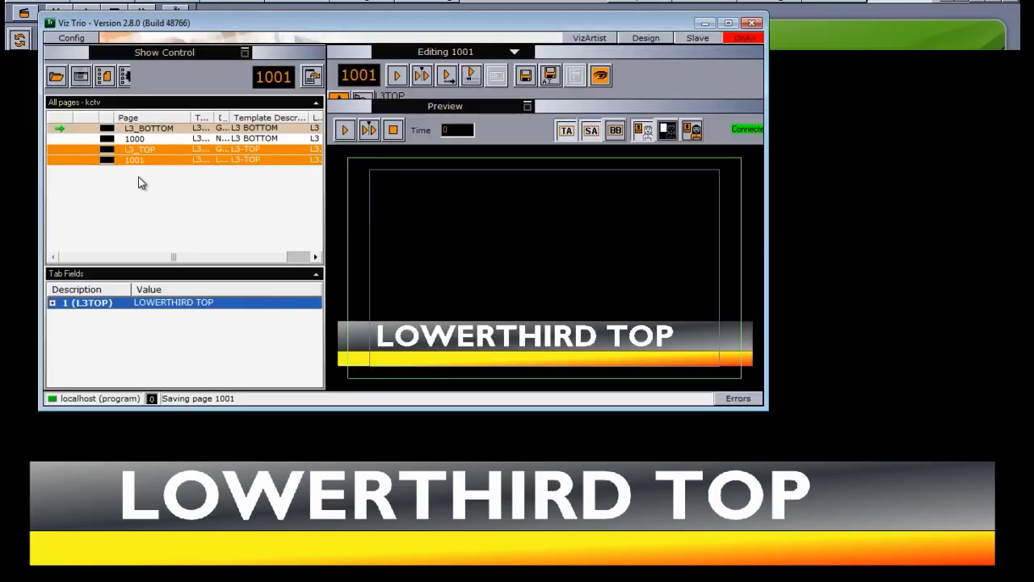
click(147, 129)
right_click(150, 132)
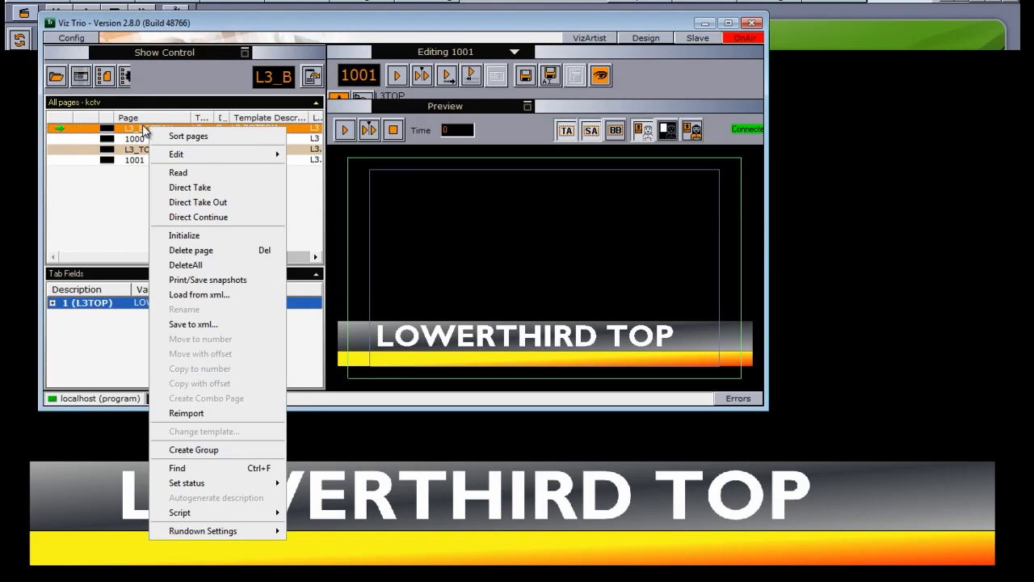
click(177, 204)
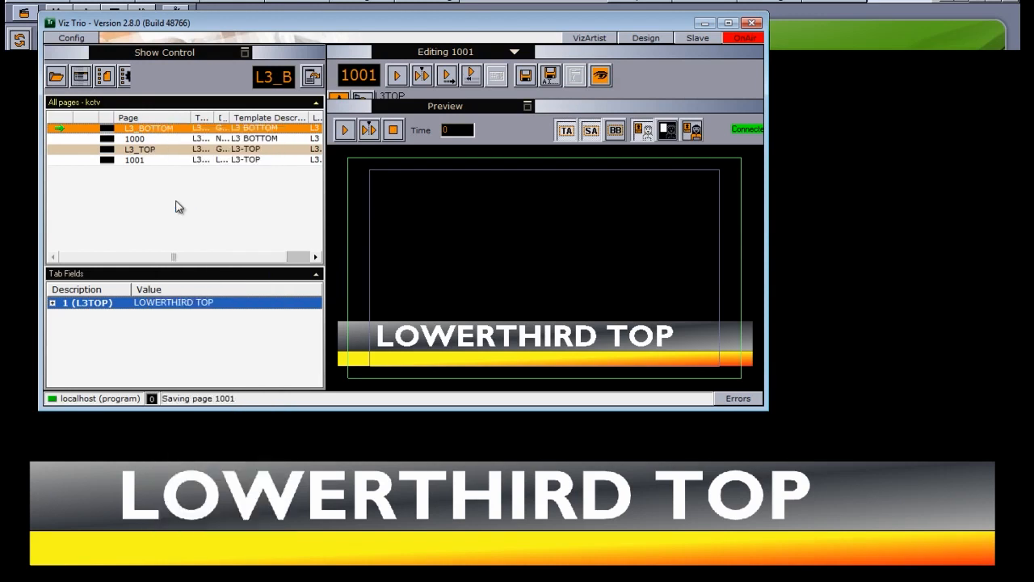
right_click(153, 139)
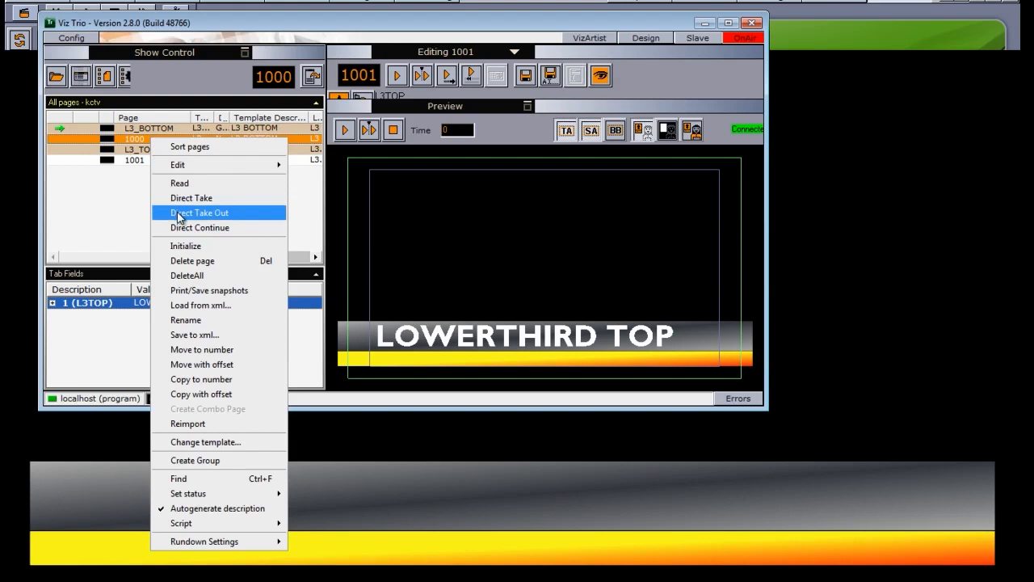
click(179, 213)
right_click(152, 150)
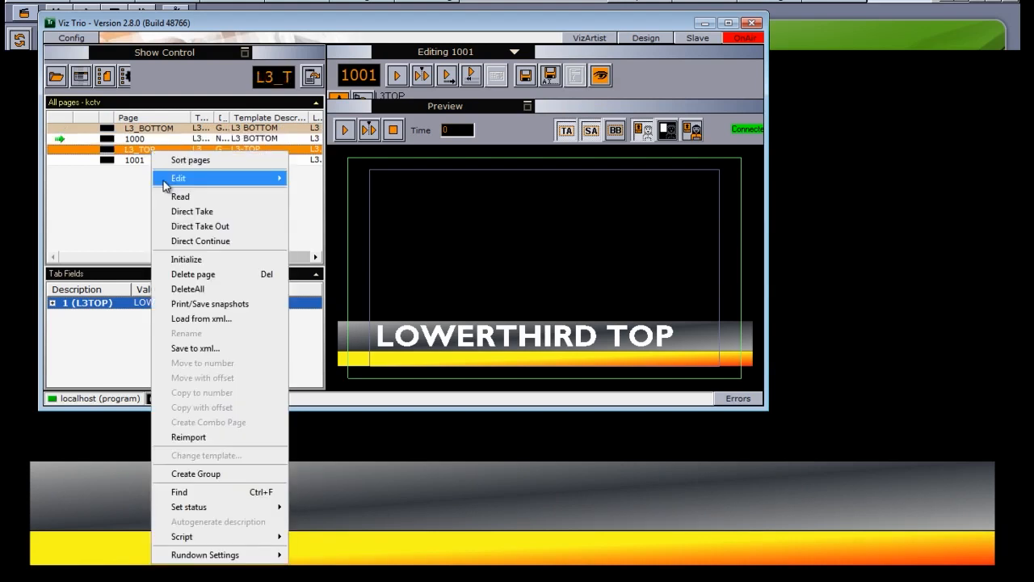
click(181, 226)
right_click(154, 160)
click(181, 232)
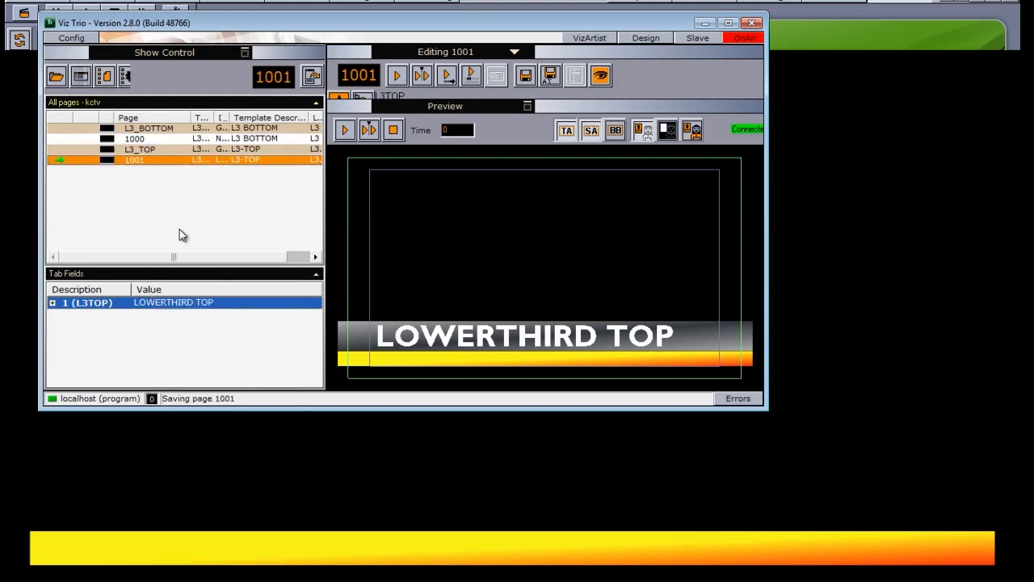
Directly take the L3_BOTTOM template and the L3_TOP template on air to test both lower-third layers
right_click(157, 130)
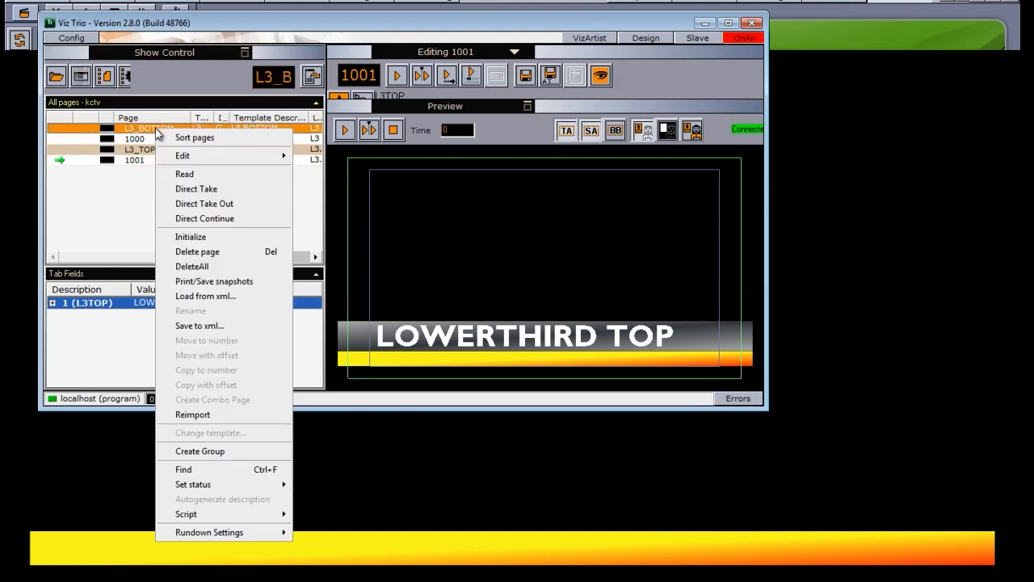
click(191, 187)
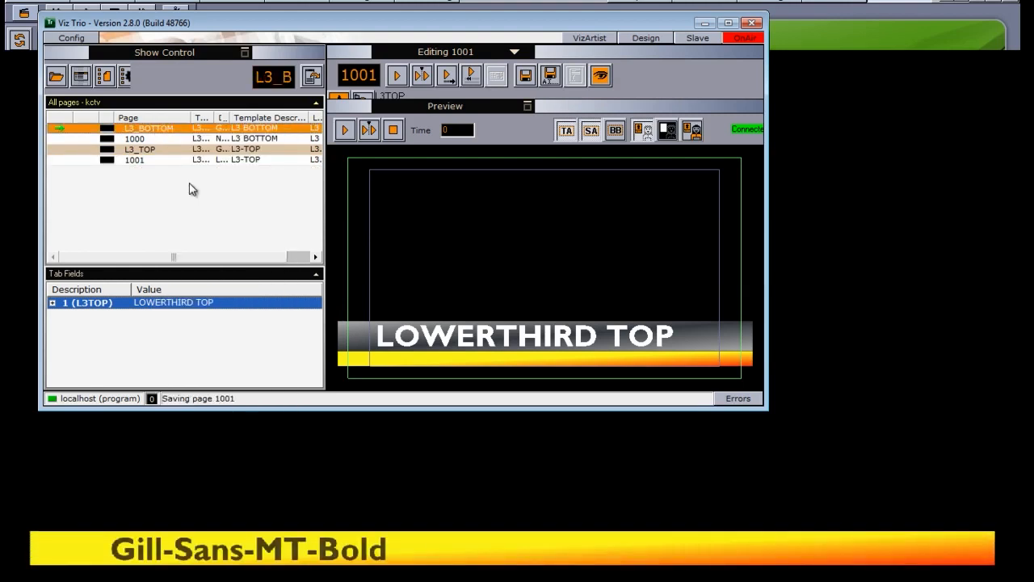
right_click(158, 150)
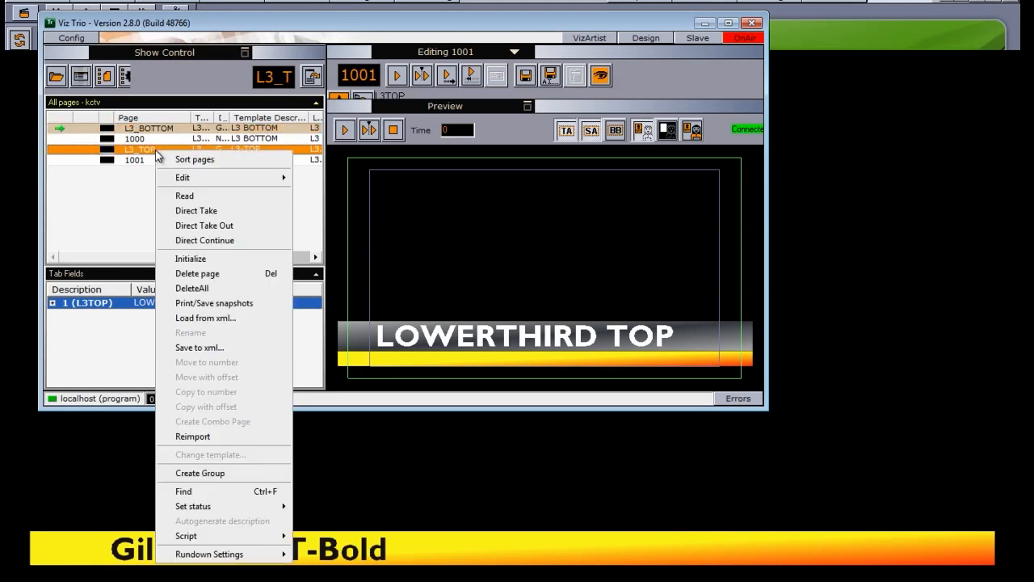
click(186, 214)
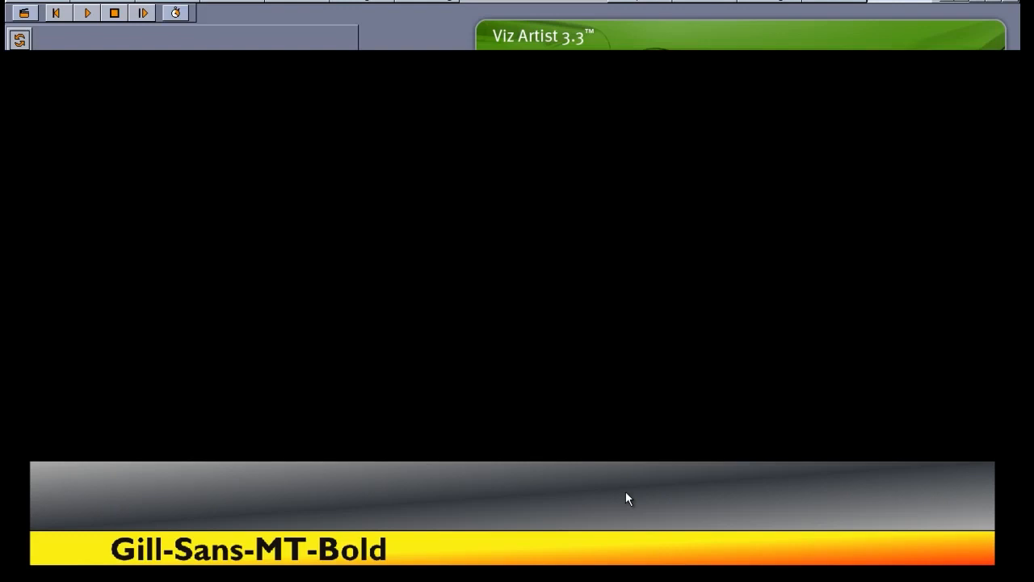
Switch to Viz Artist and raise the Z position of the Gill-Sans-MT-Bold text container in the L3_TOP scene
click(48, 1)
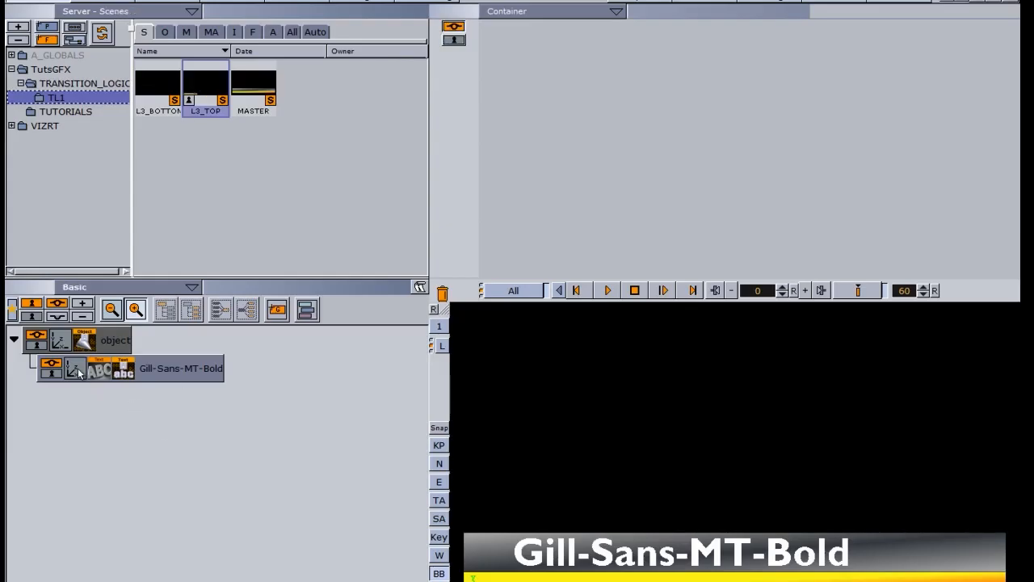
click(76, 371)
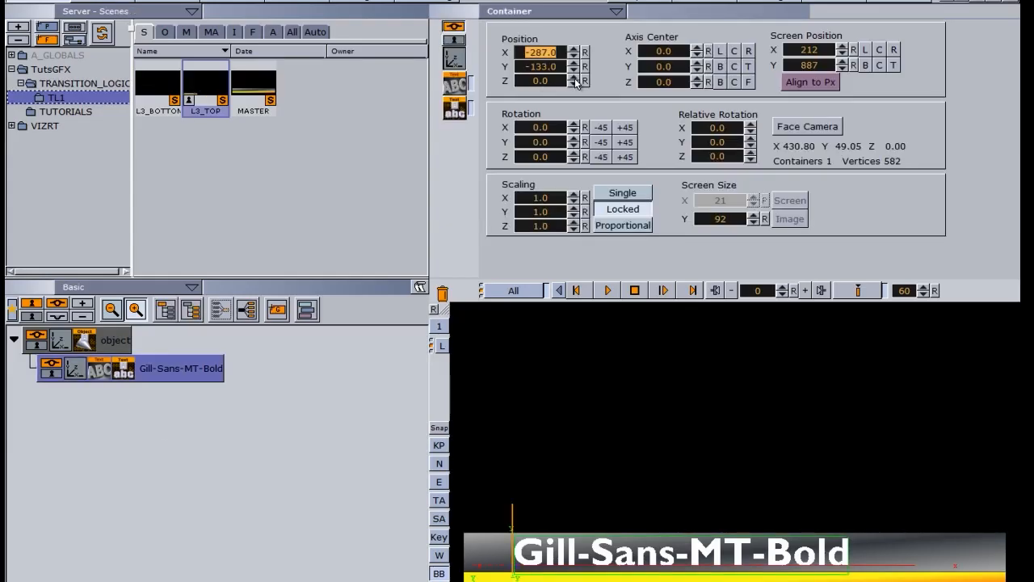
click(573, 78)
click(574, 78)
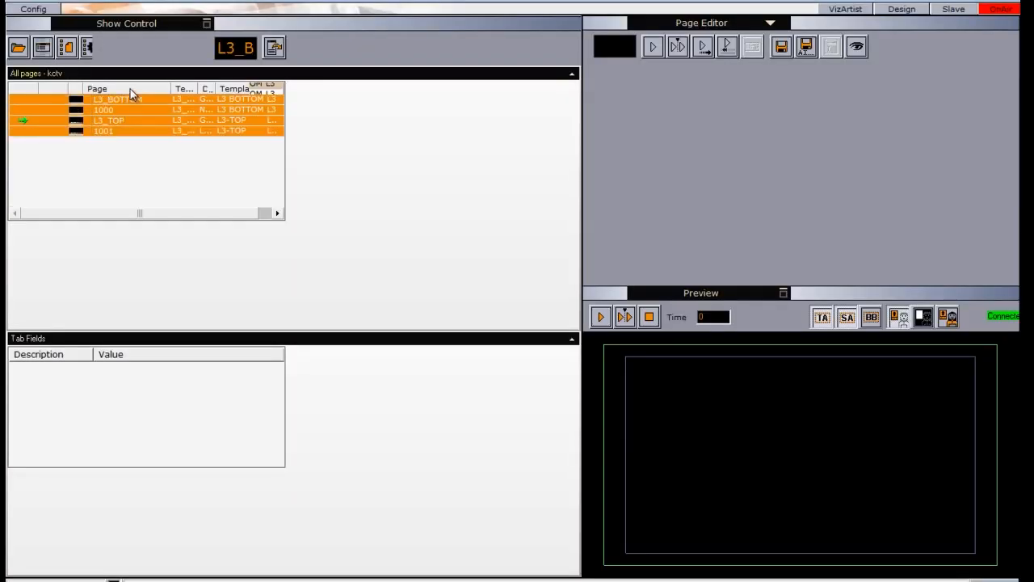
Delete all pages from the Viz Trio show and import L3_BOTTOM and L3_TOP again from TutsGFX/TRANSITION_LOGIC/TL1
key(Delete)
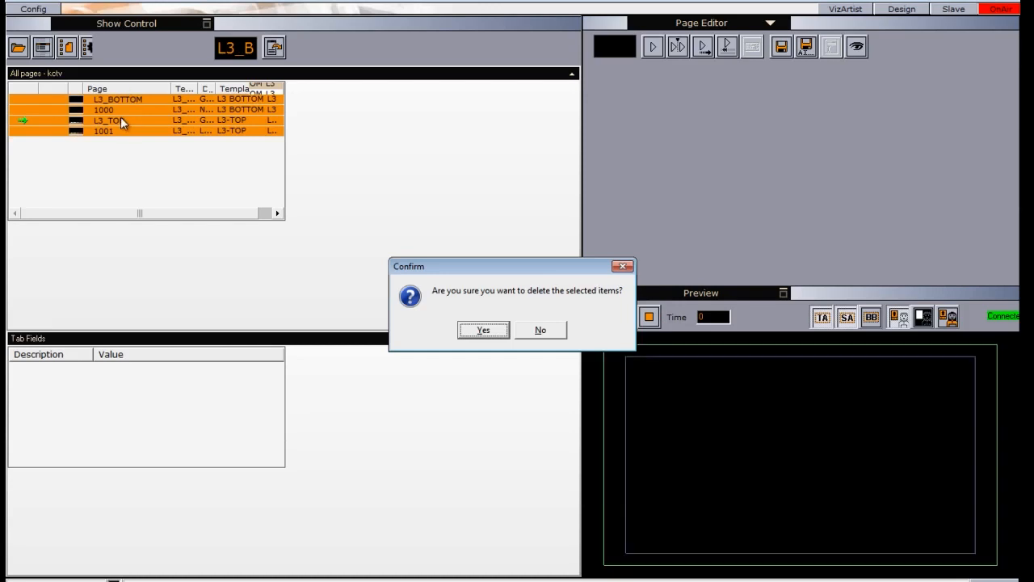
click(465, 328)
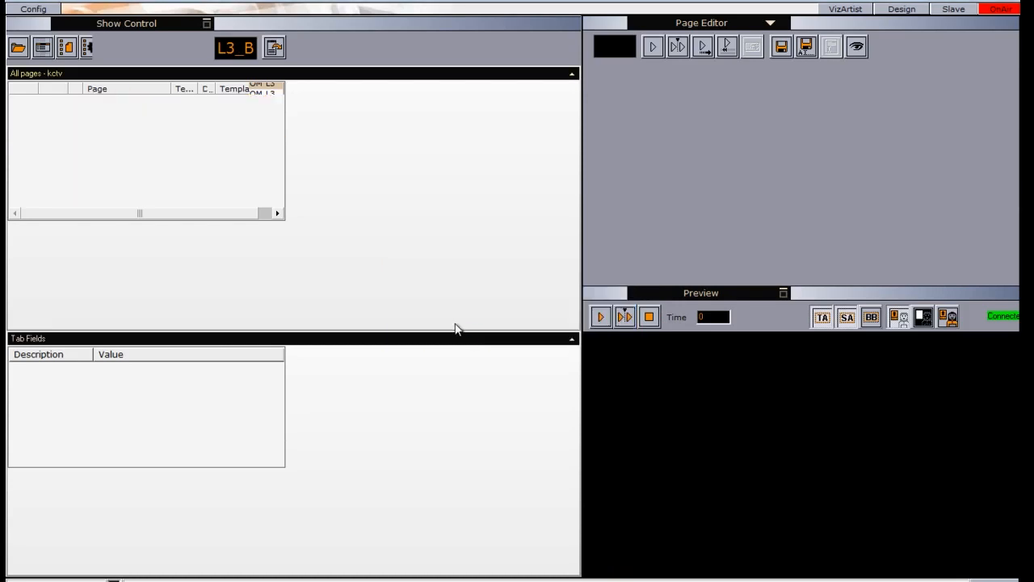
click(767, 22)
click(668, 96)
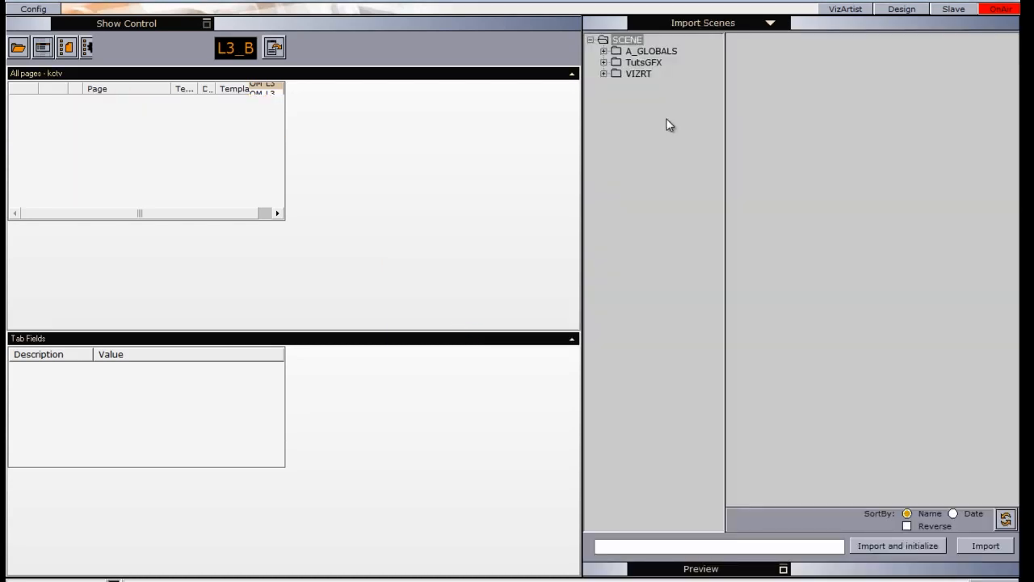
click(608, 63)
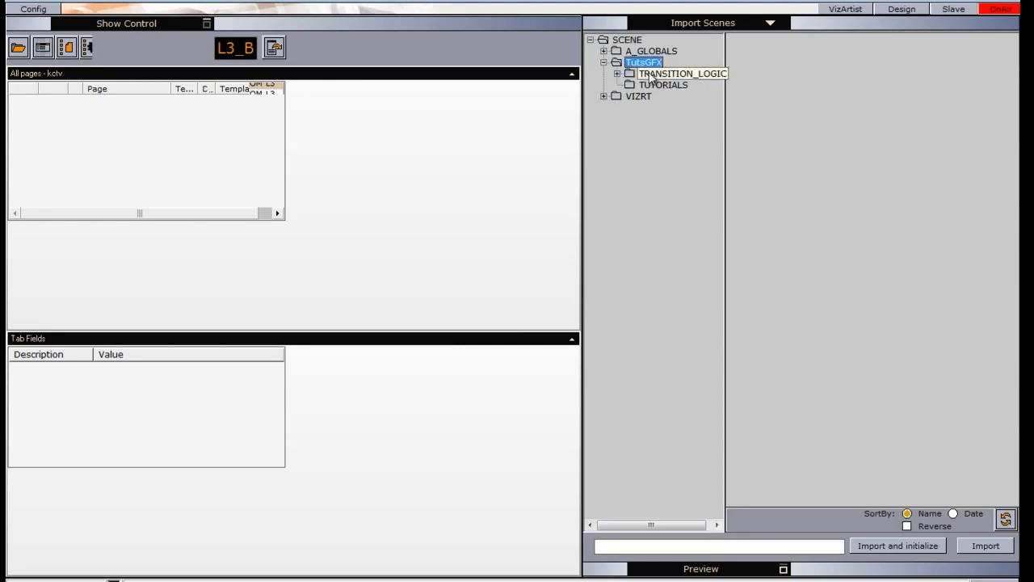
click(626, 75)
click(654, 85)
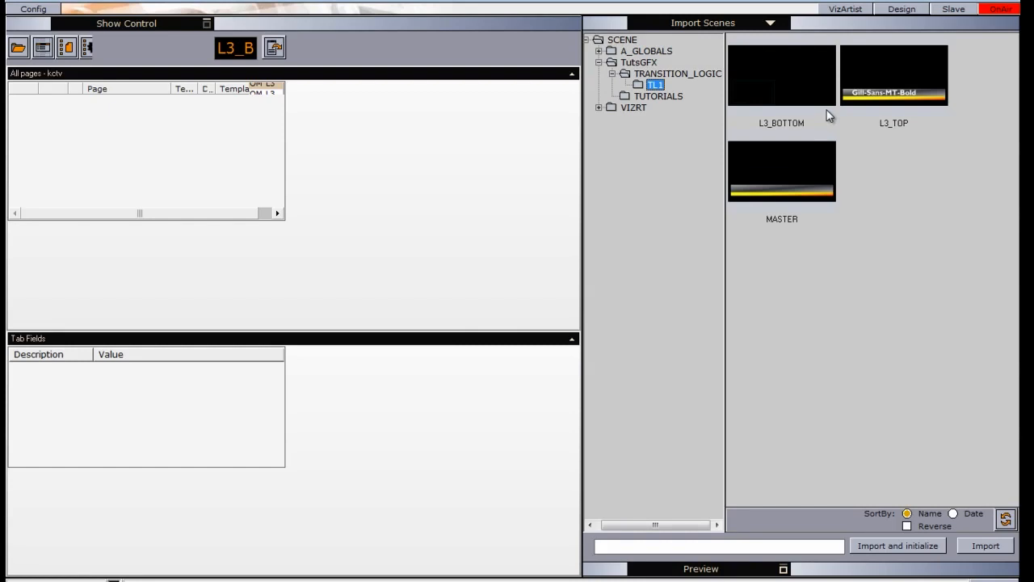
drag(777, 107, 108, 134)
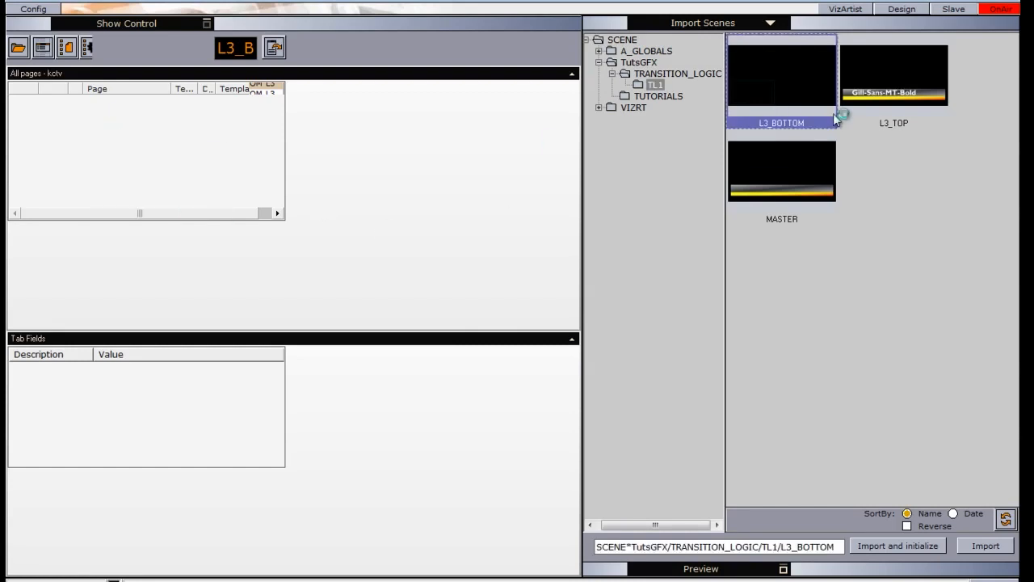
drag(877, 74, 179, 135)
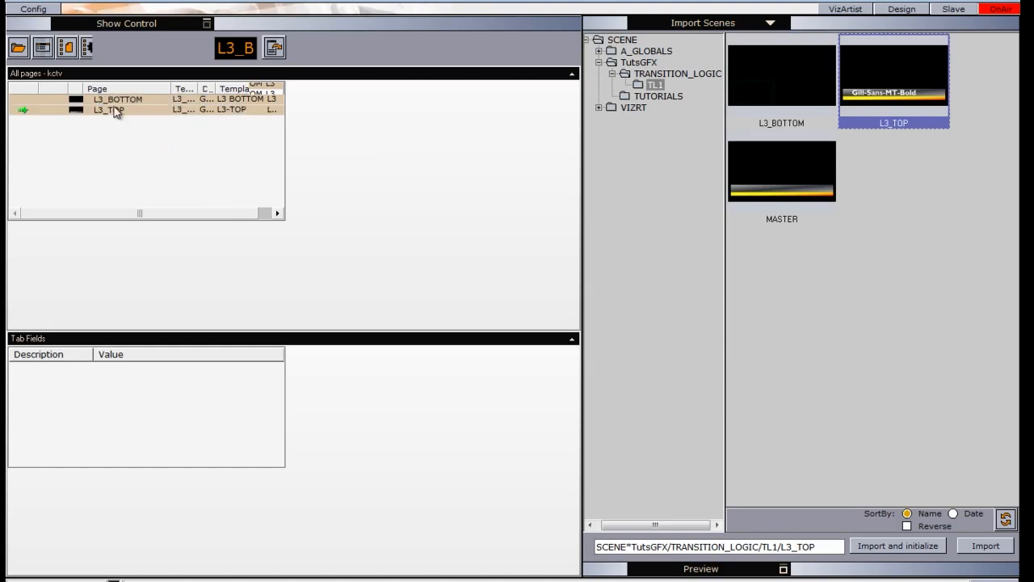
Fill the L3_BOTTOM template with the text "LOWER THIRD BOTTOM" and save it as page 1000
click(111, 100)
double_click(111, 98)
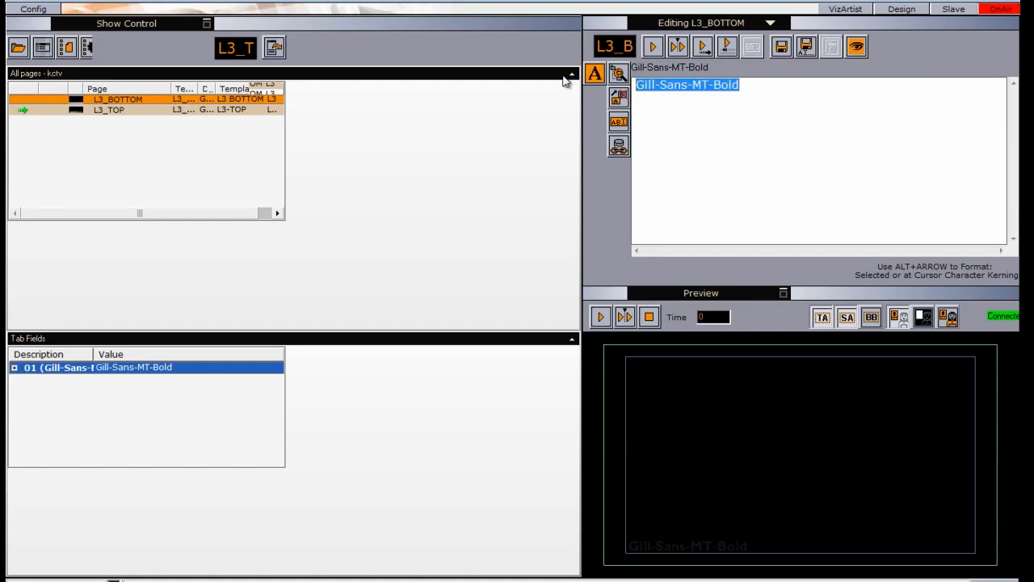
text(LOWERT)
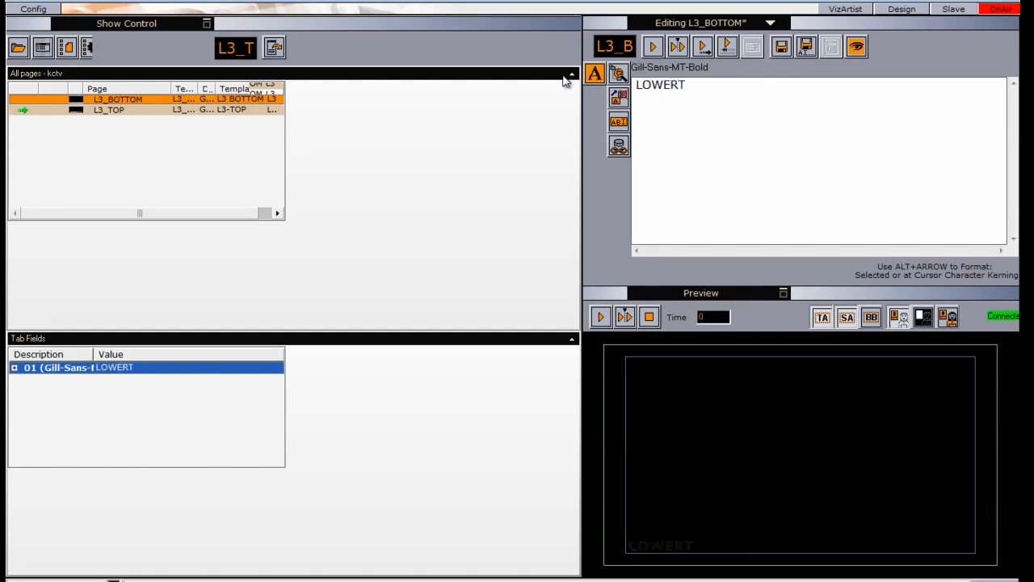
key(BackSpace)
text(THIRD)
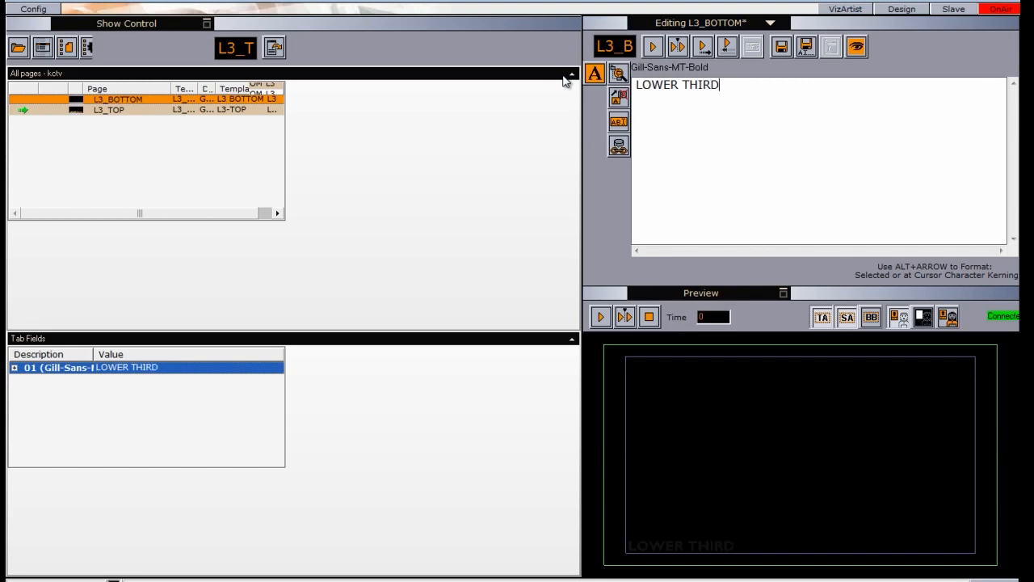
text( B OTT)
key(BackSpace)
key(BackSpace)
key(BackSpace)
key(BackSpace)
text(OTTOM)
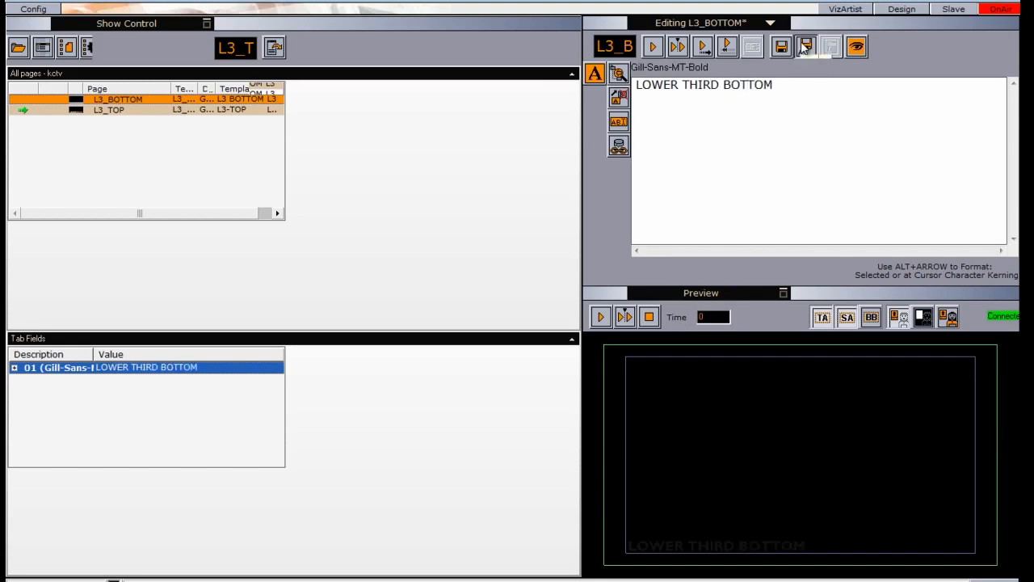
click(630, 48)
key(Return)
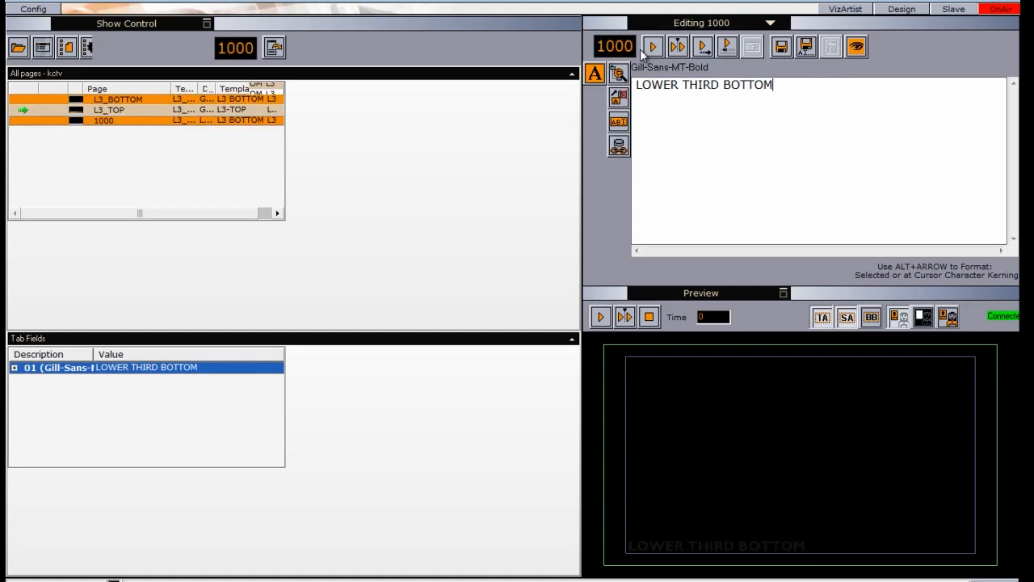
Fill the L3_TOP template with the text "LOWERTHIRD TOP" and save it as page 1001
click(105, 109)
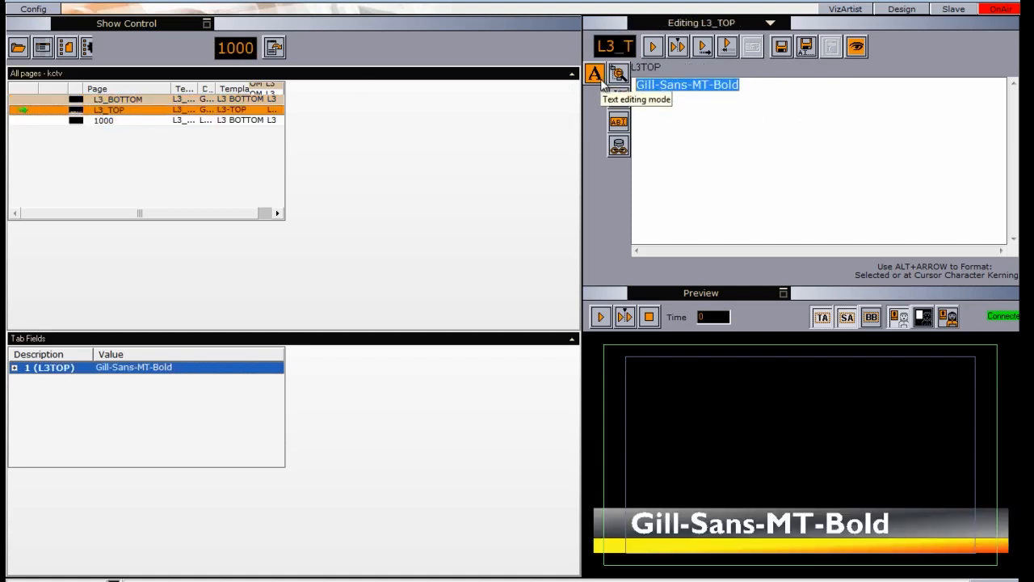
text(LOWERTH)
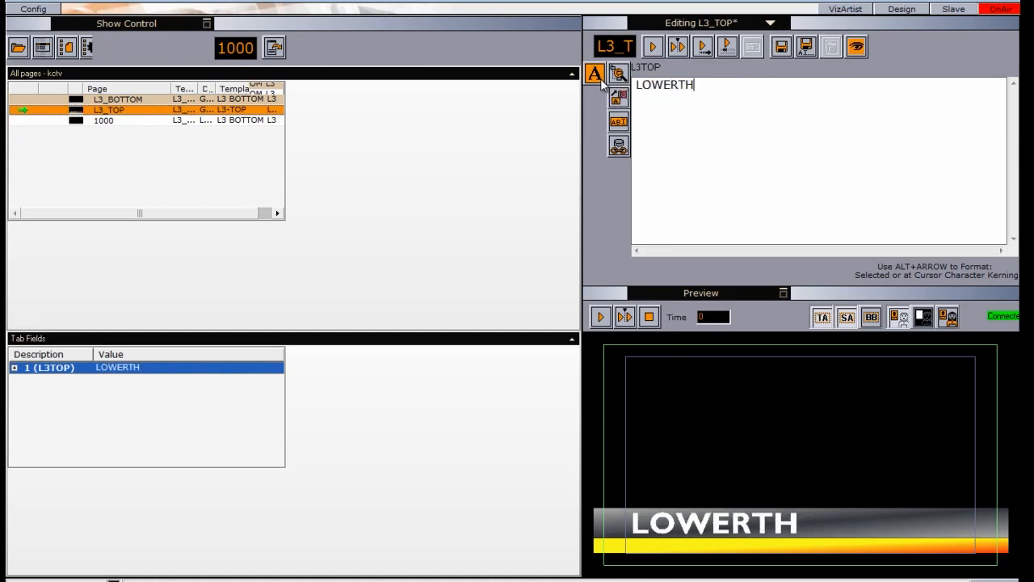
text(IRD TOP)
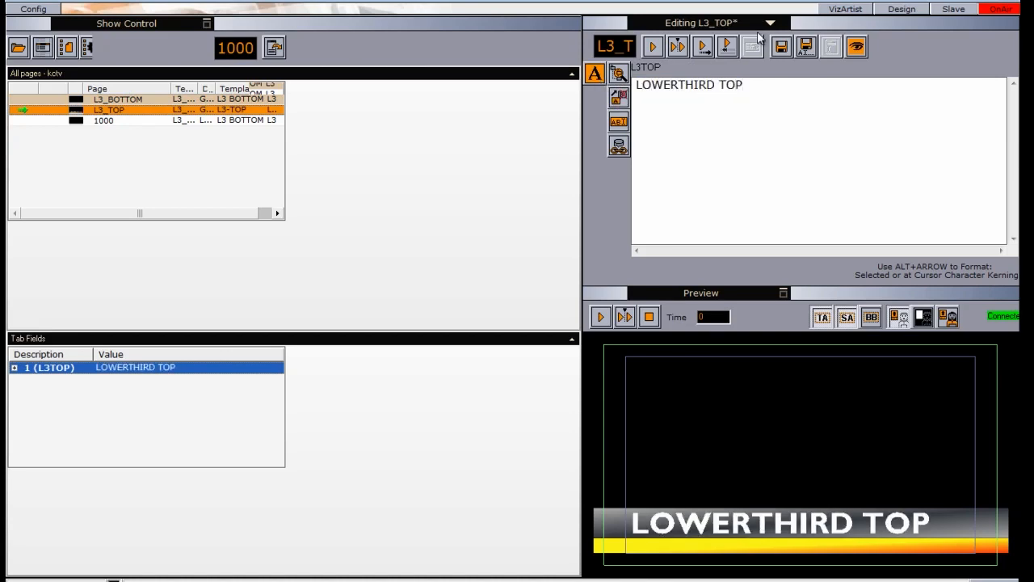
click(806, 46)
key(Return)
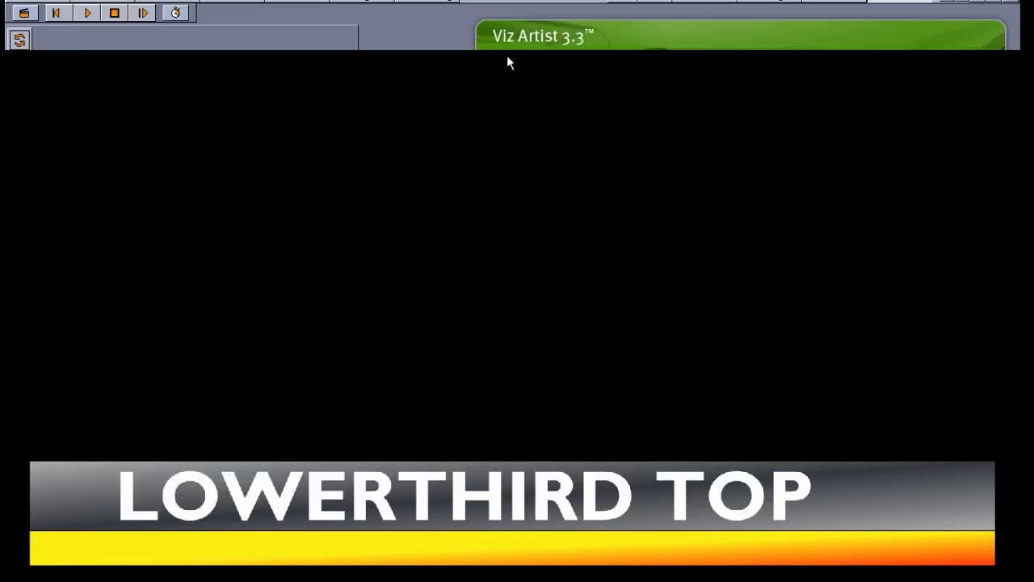
Shrink the Viz Trio window over the program output and directly take out L3_BOTTOM, L3_TOP, 1000 and 1001
key(alt+Tab)
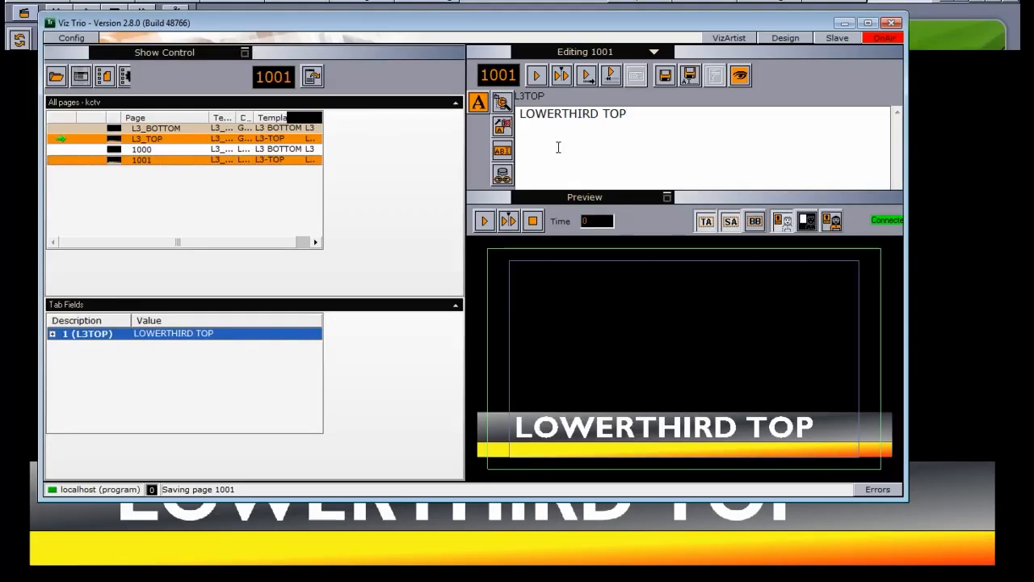
drag(903, 132, 802, 162)
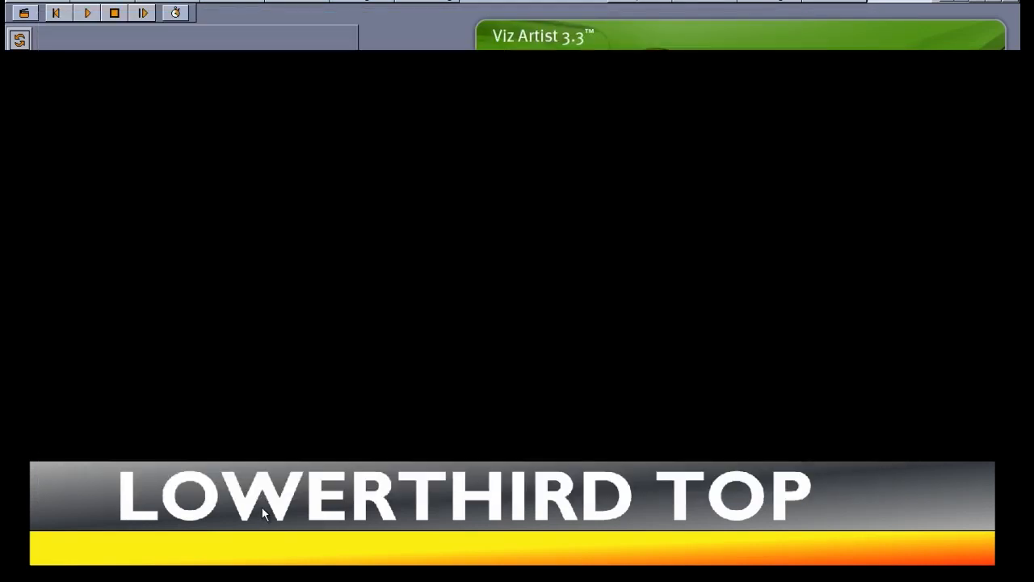
click(144, 115)
right_click(144, 115)
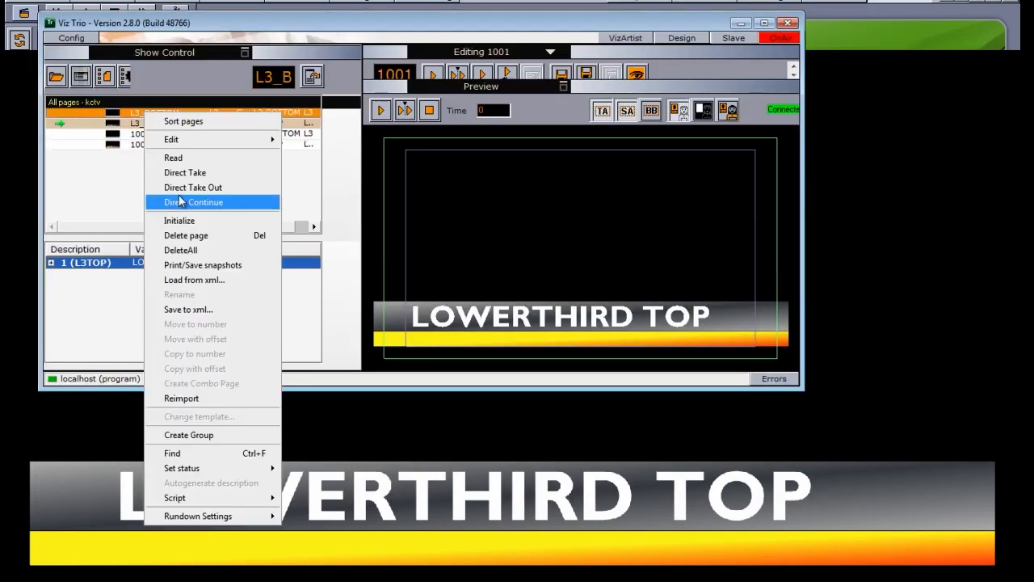
click(179, 187)
right_click(154, 122)
click(170, 180)
right_click(160, 135)
click(187, 211)
right_click(157, 145)
click(192, 227)
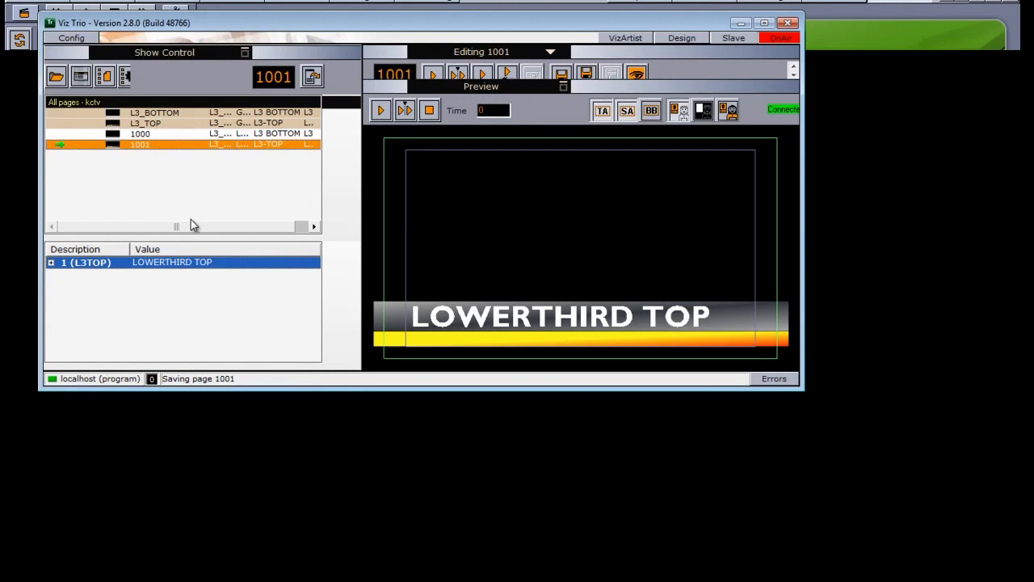
Directly take the reimported L3_BOTTOM template on air, followed by the L3_TOP template
click(151, 113)
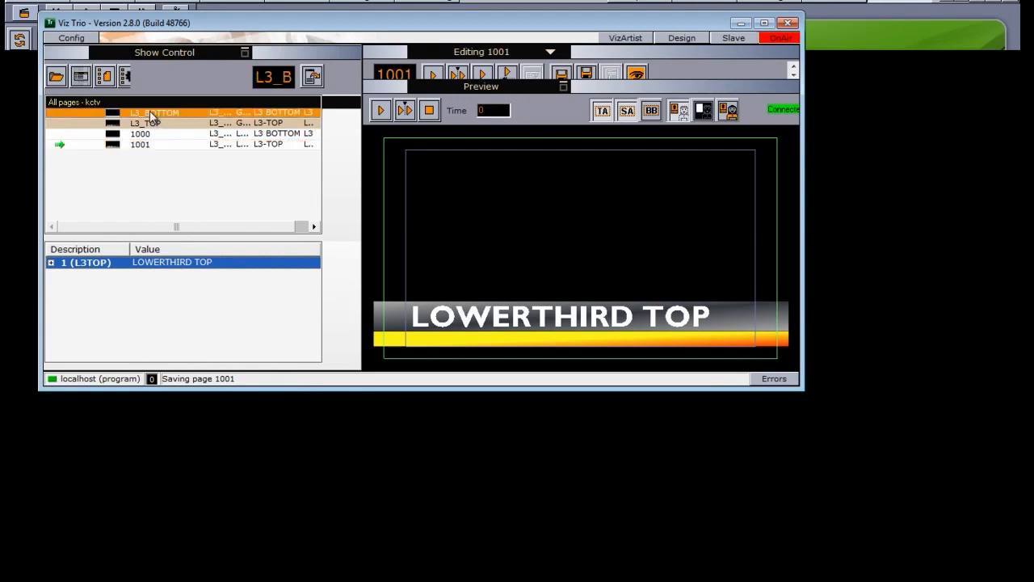
right_click(150, 110)
click(194, 172)
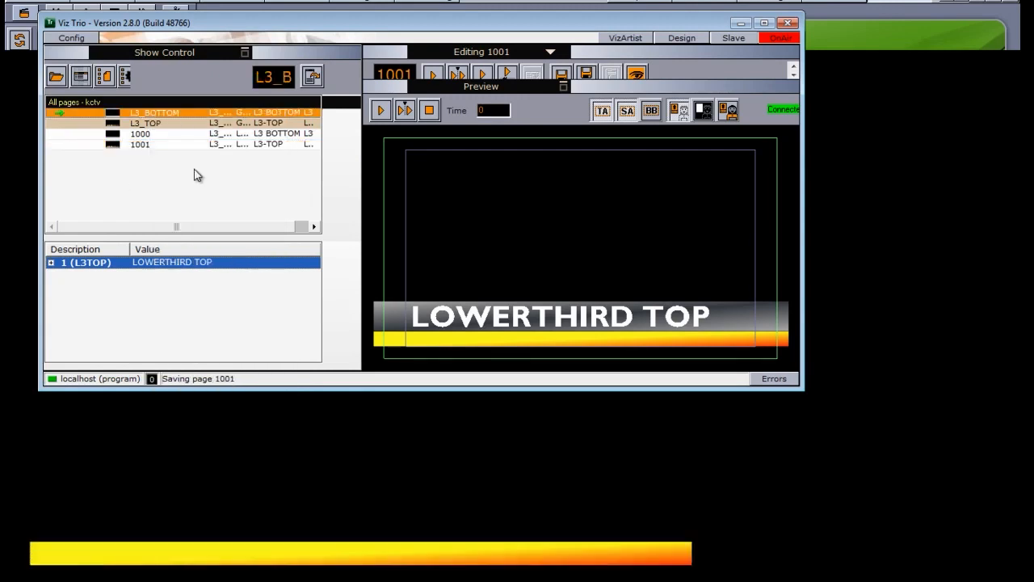
click(158, 134)
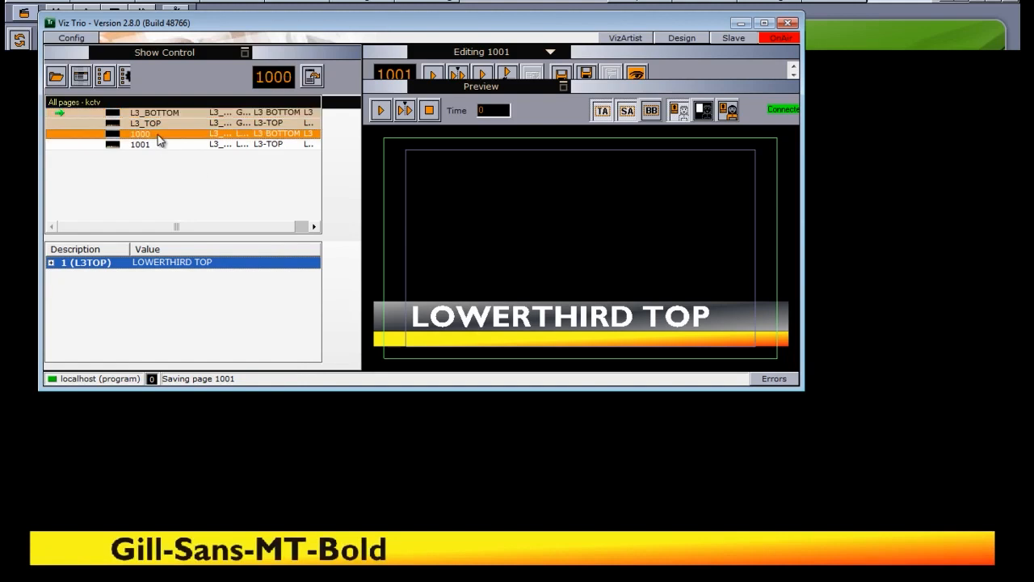
click(153, 123)
right_click(156, 124)
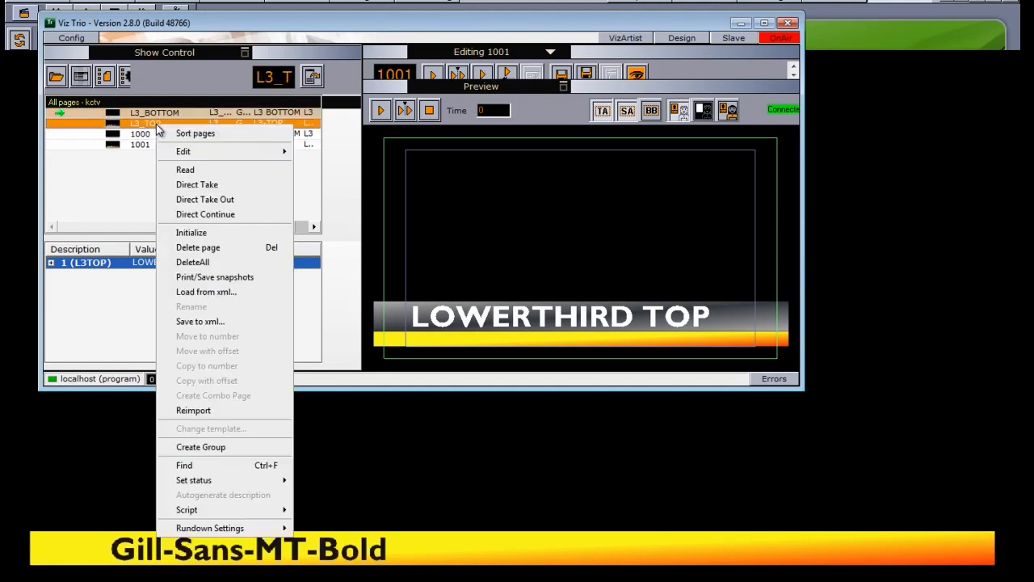
click(192, 185)
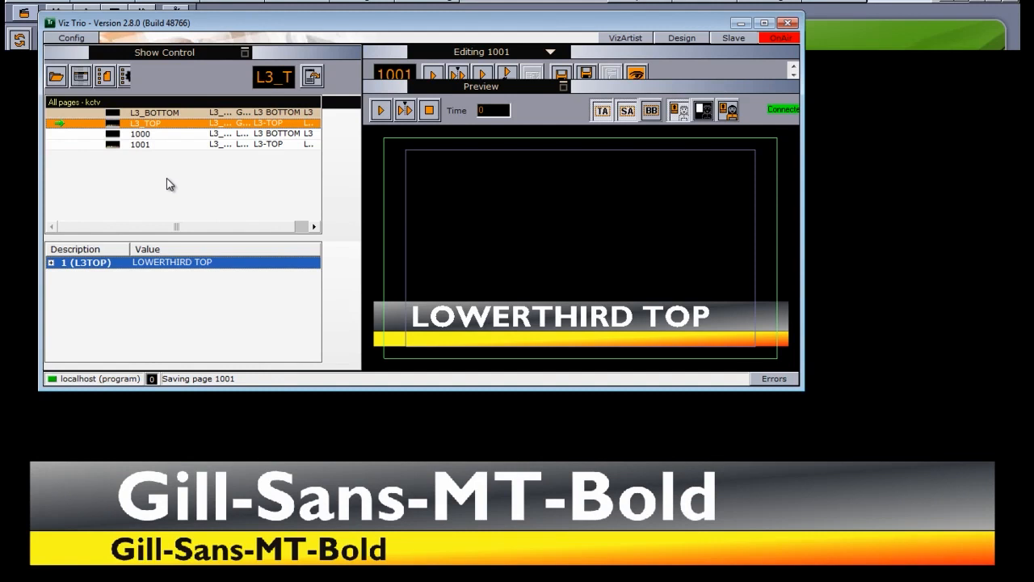
Directly take page 1000 on air, followed by page 1001, to swap the text in both lower-third layers
click(140, 134)
right_click(141, 135)
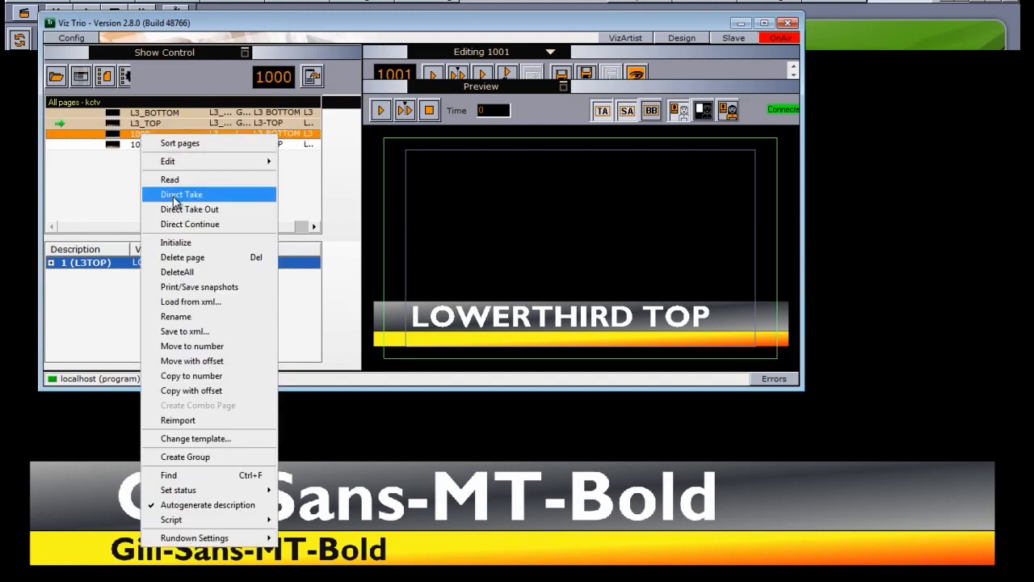
click(176, 192)
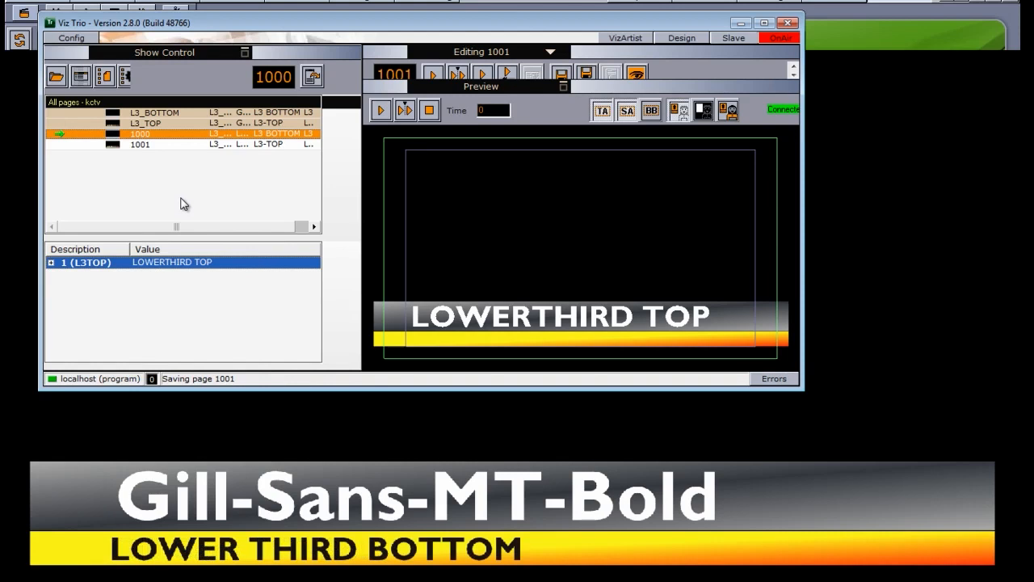
click(147, 144)
right_click(149, 143)
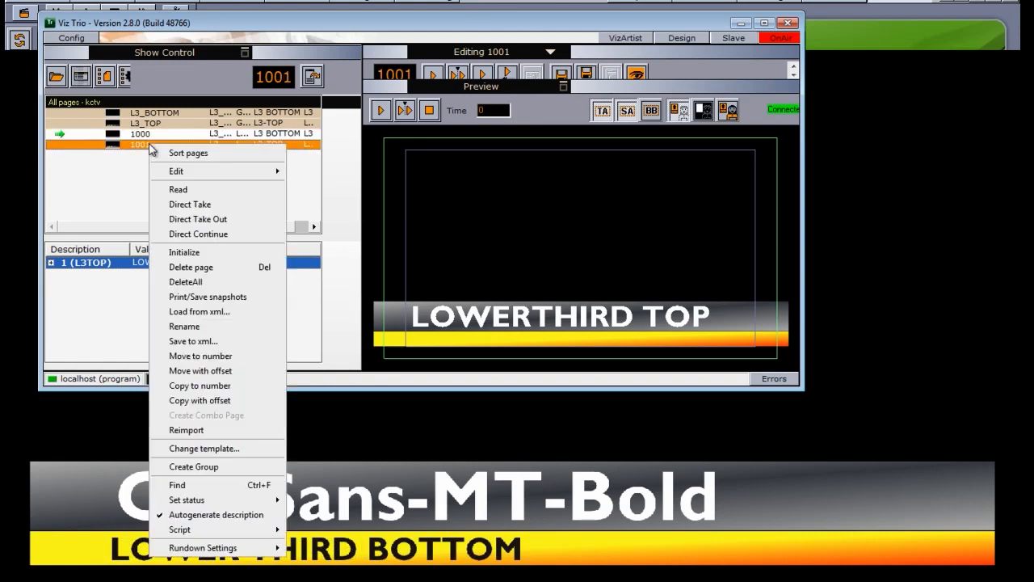
click(187, 209)
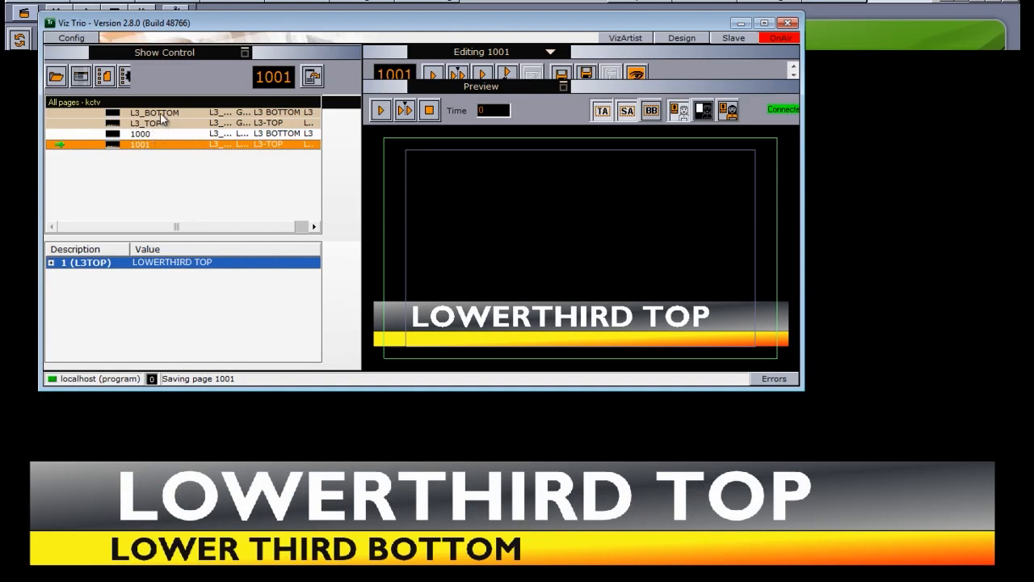
Directly take out the L3_BOTTOM template and directly take it on air again
click(160, 112)
right_click(161, 112)
click(191, 186)
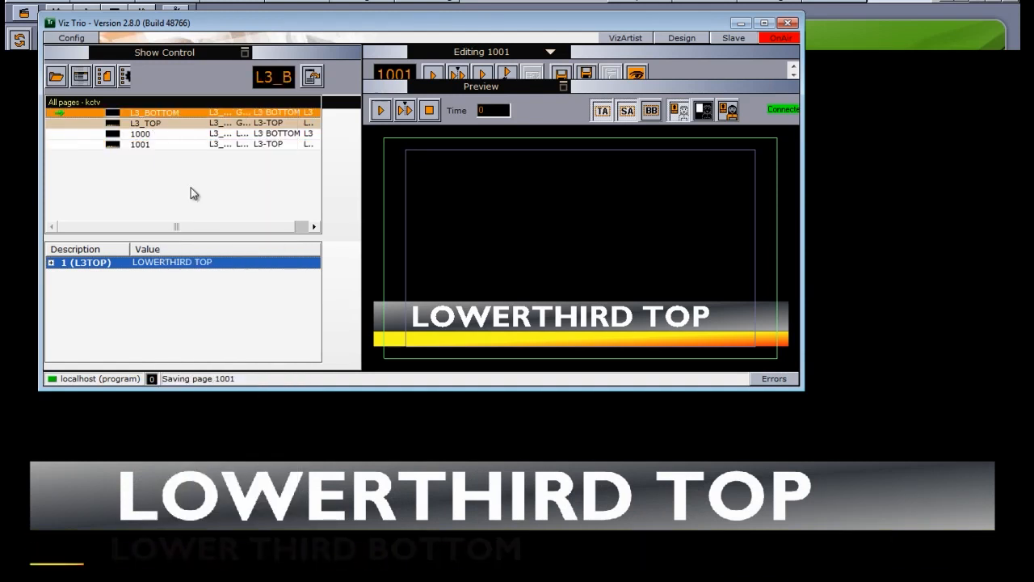
right_click(157, 115)
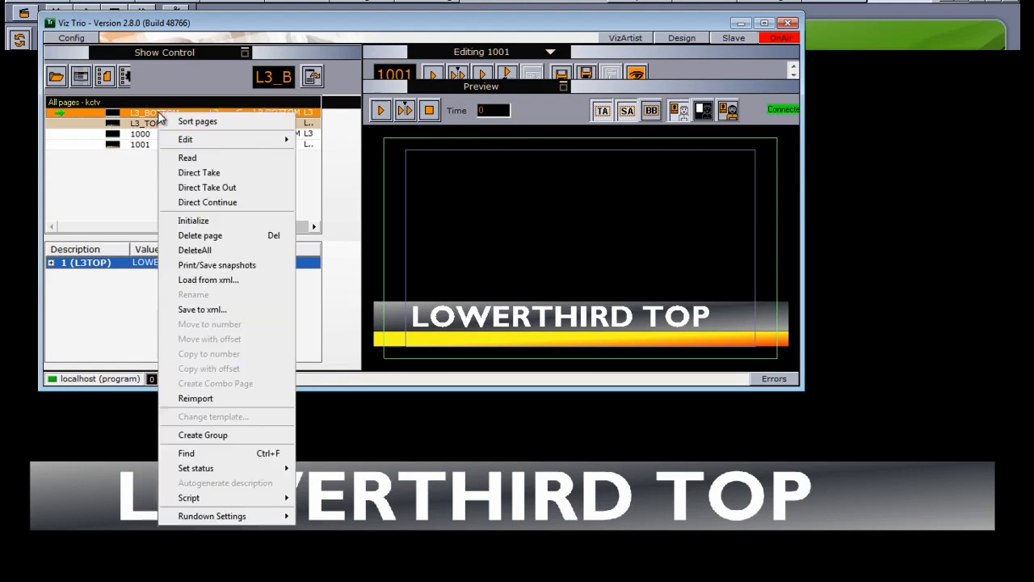
click(199, 173)
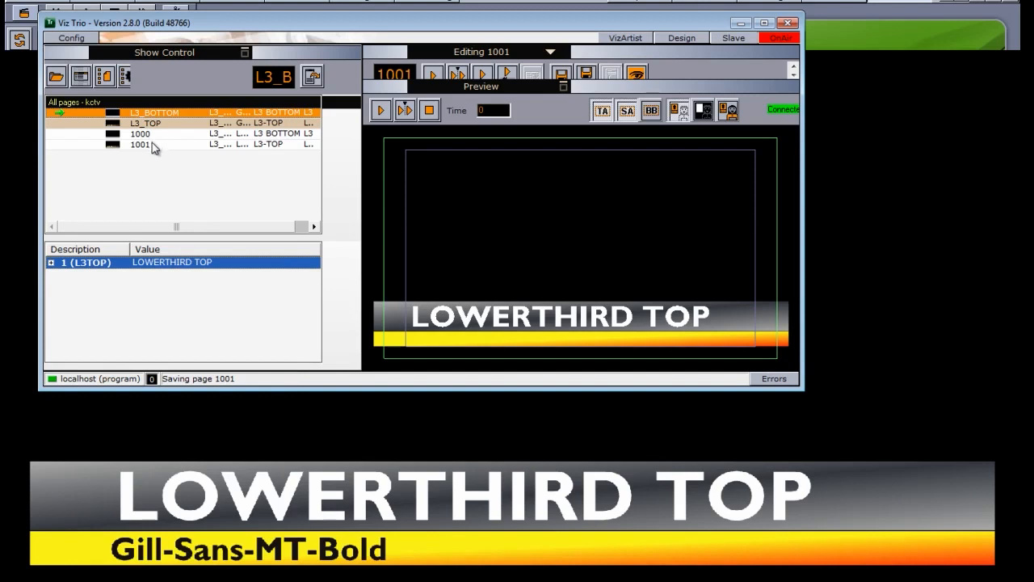
Directly take page 1000, page 1001 and the L3_TOP template on air one after another
click(153, 133)
right_click(155, 133)
click(186, 178)
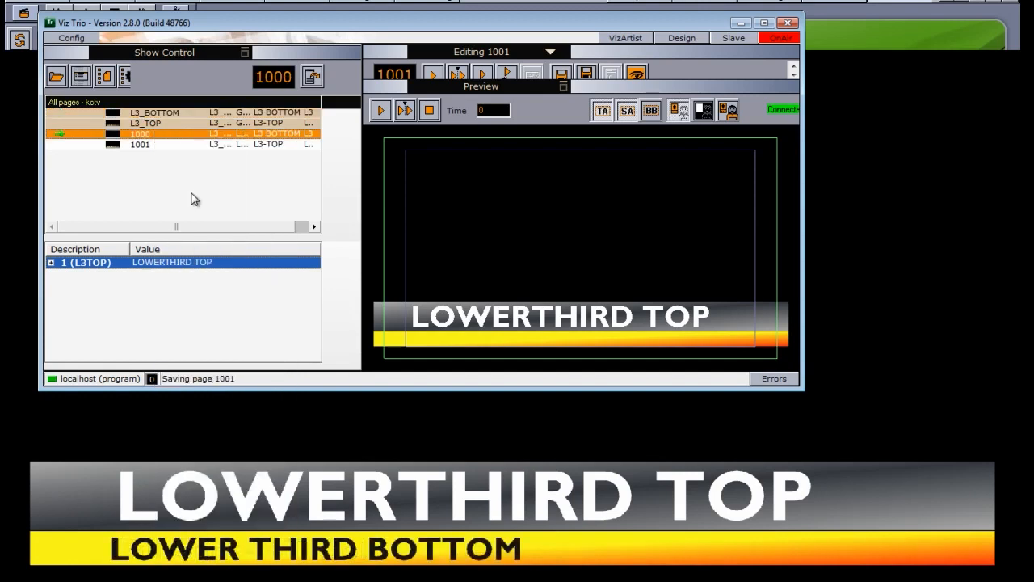
key(Down)
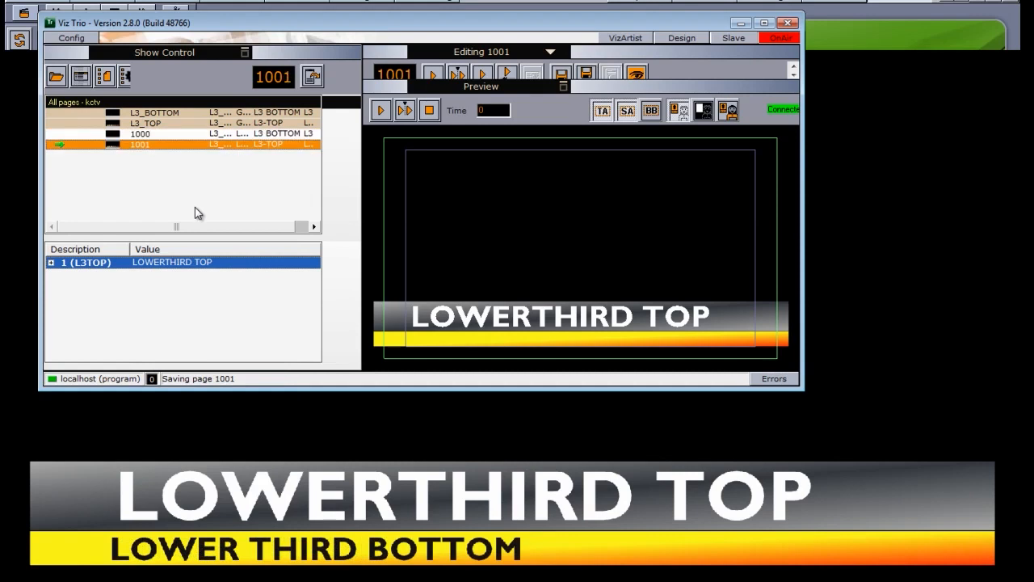
right_click(168, 126)
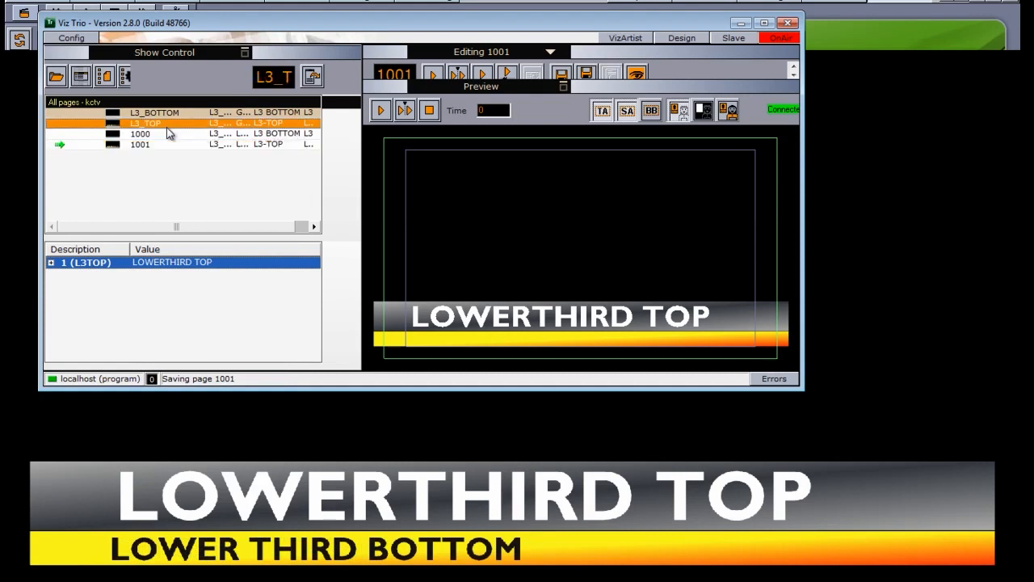
click(202, 191)
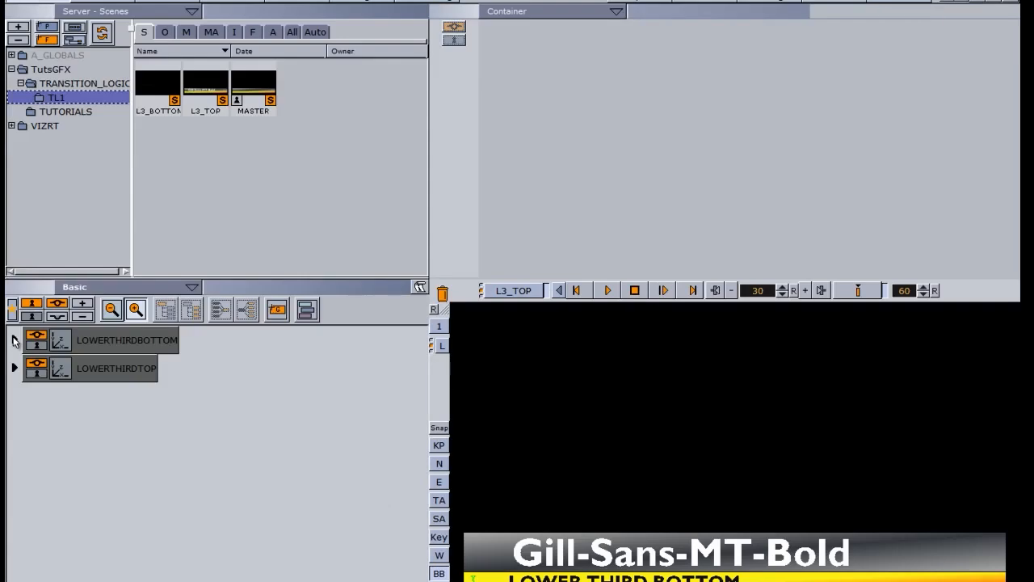
Switch to Viz Artist, unfold the lower-third containers, and expand the LOWERTHIRDBOTTOM AX, AO, BX and BO directors in the stage to examine their channels
click(13, 341)
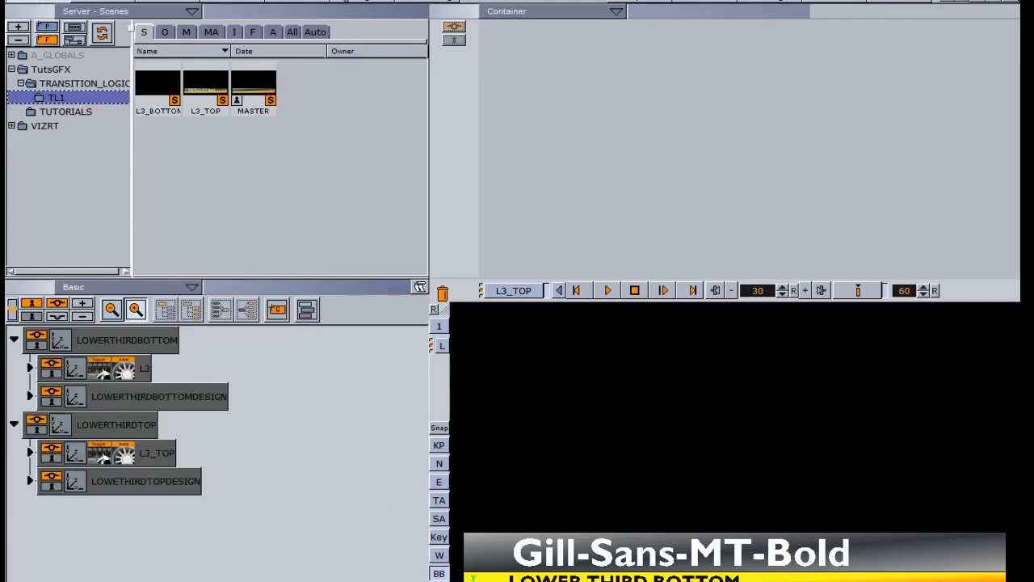
click(362, 2)
click(14, 69)
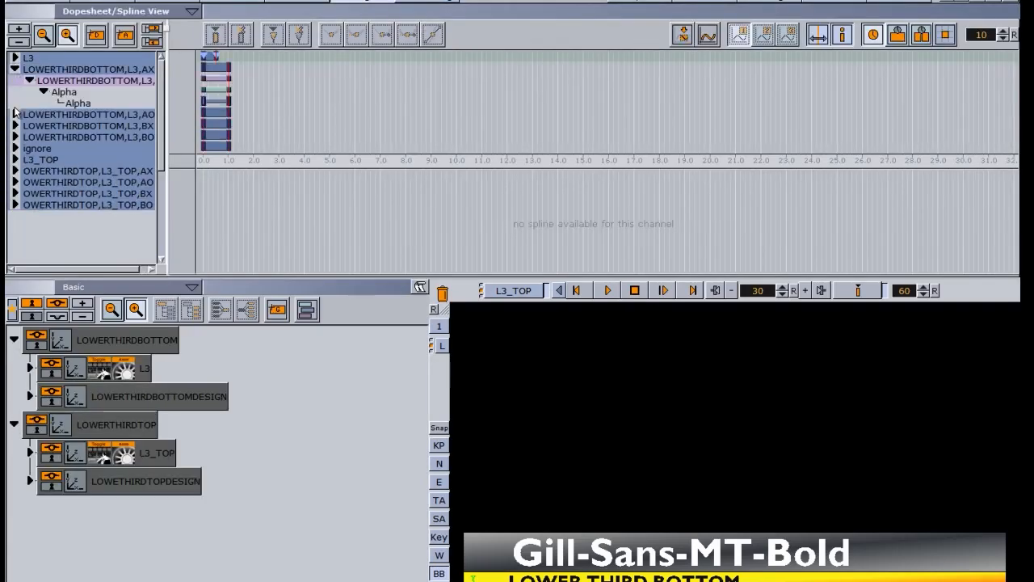
click(15, 114)
click(15, 147)
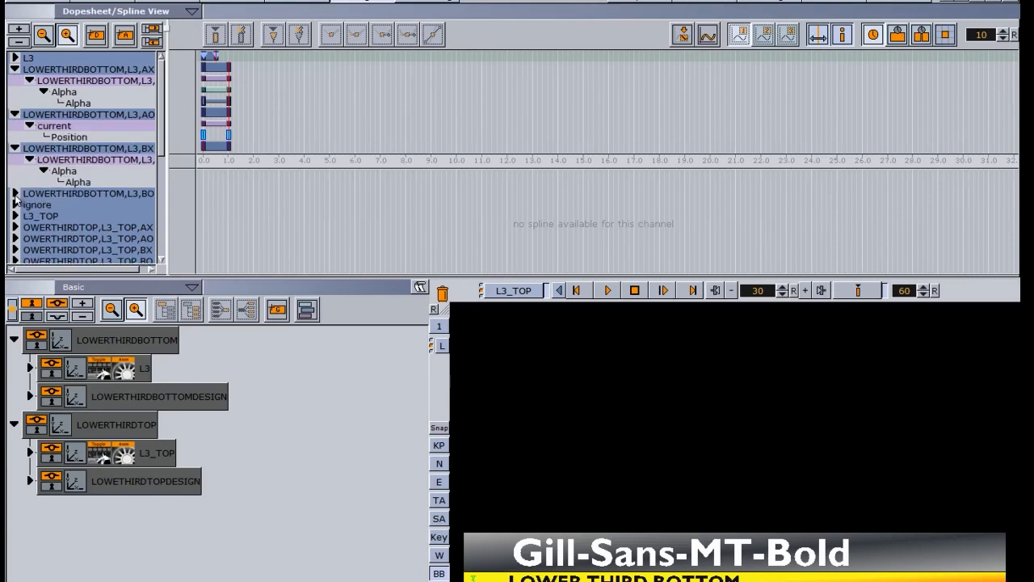
click(15, 193)
drag(162, 125, 164, 143)
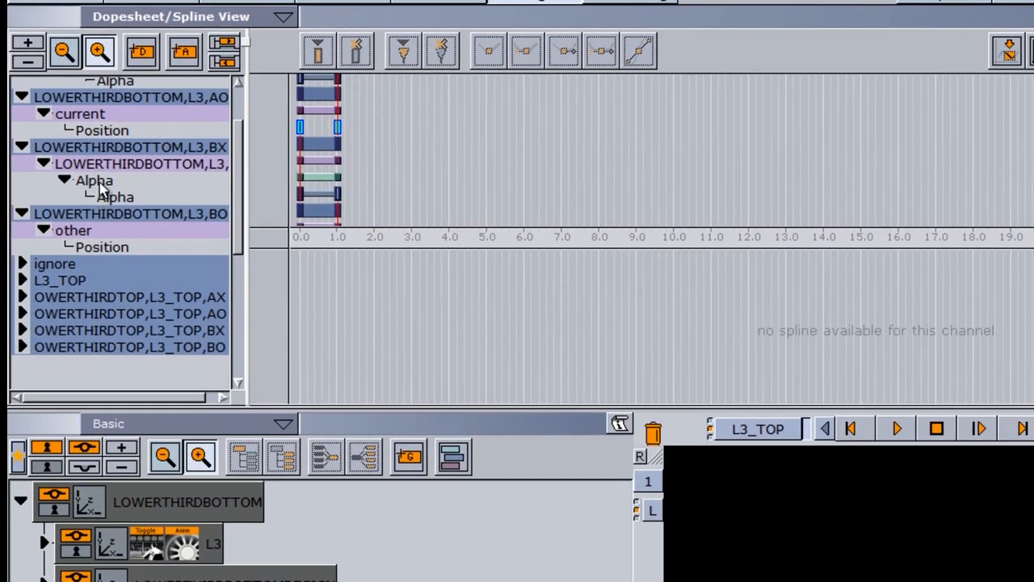
Scrub the timeline and select the end keyframe of the Alpha channel in the LOWERTHIRDBOTTOM,L3,BX director
click(302, 174)
drag(338, 194, 315, 197)
click(330, 197)
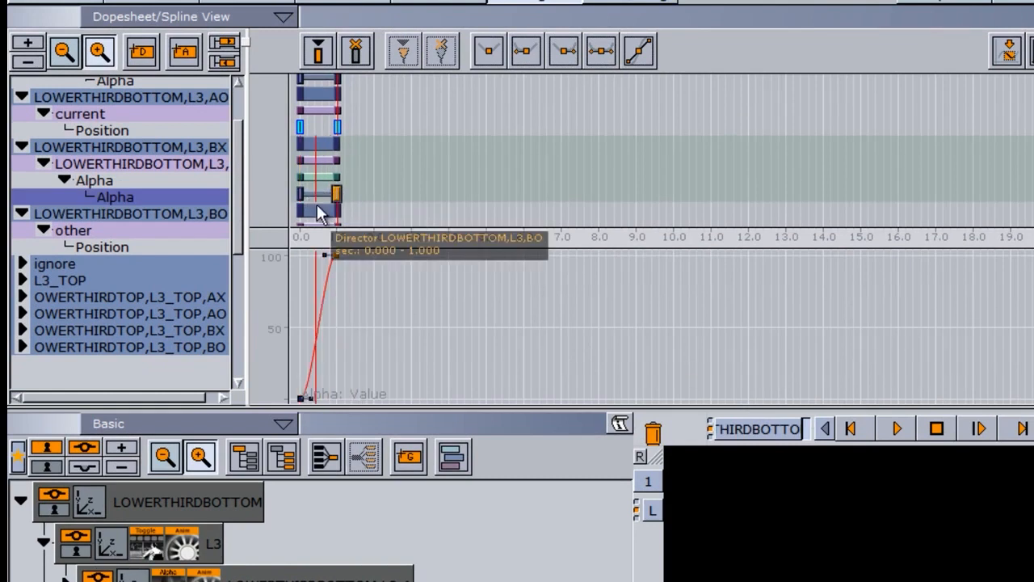